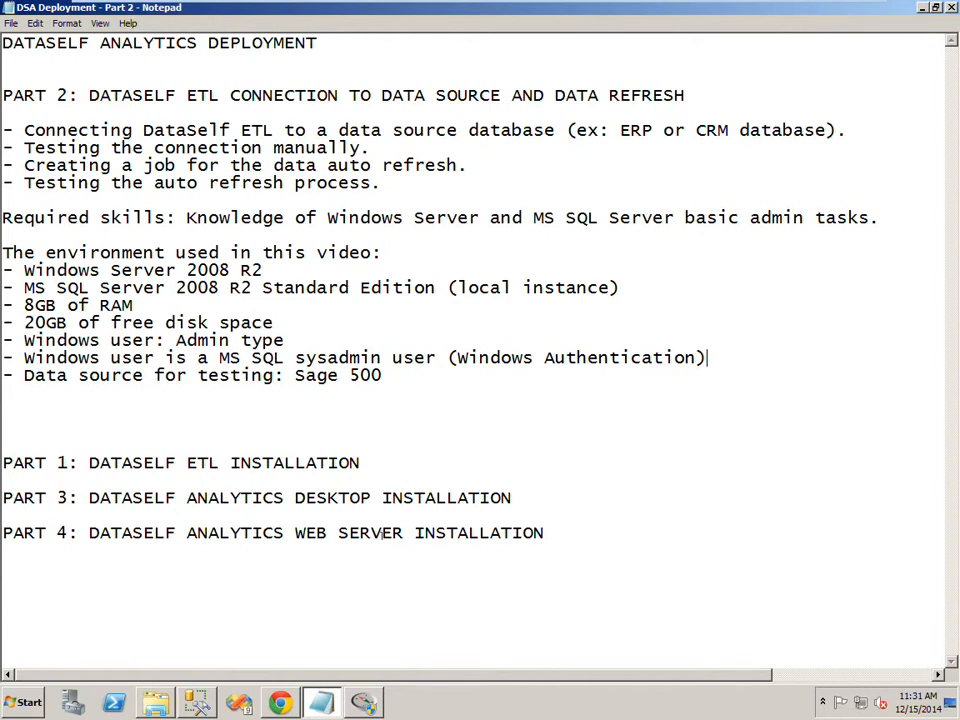
# - Switch to DataSelf ETL and start adding a new MS SQL SERVER data source in the Import Table Wizard
pyautogui.hotkey('alt', 'Tab')
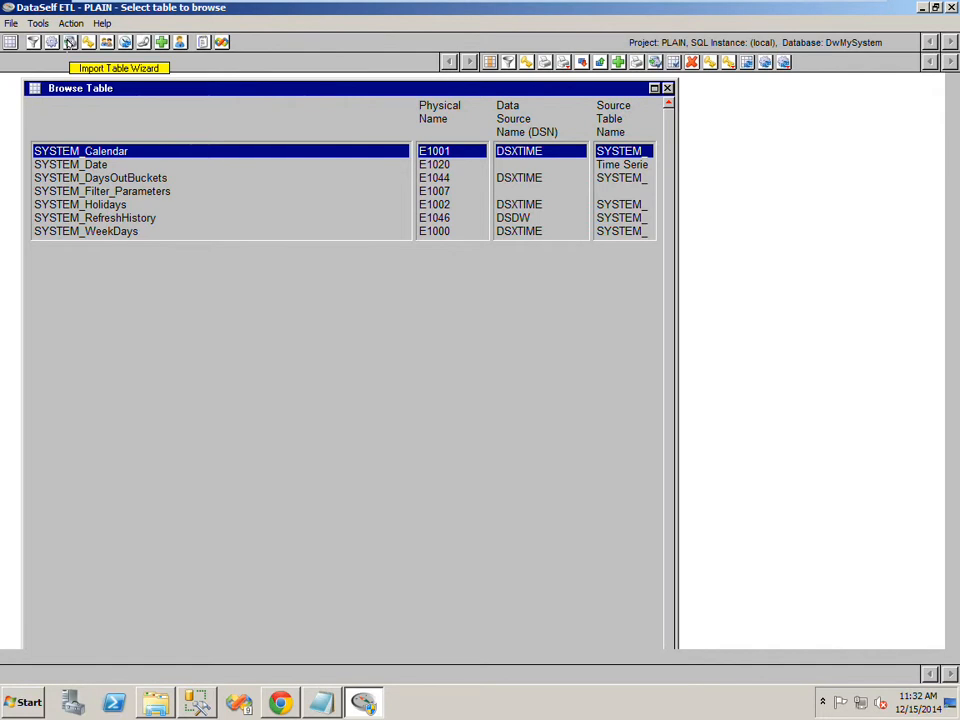
pyautogui.click(70, 42)
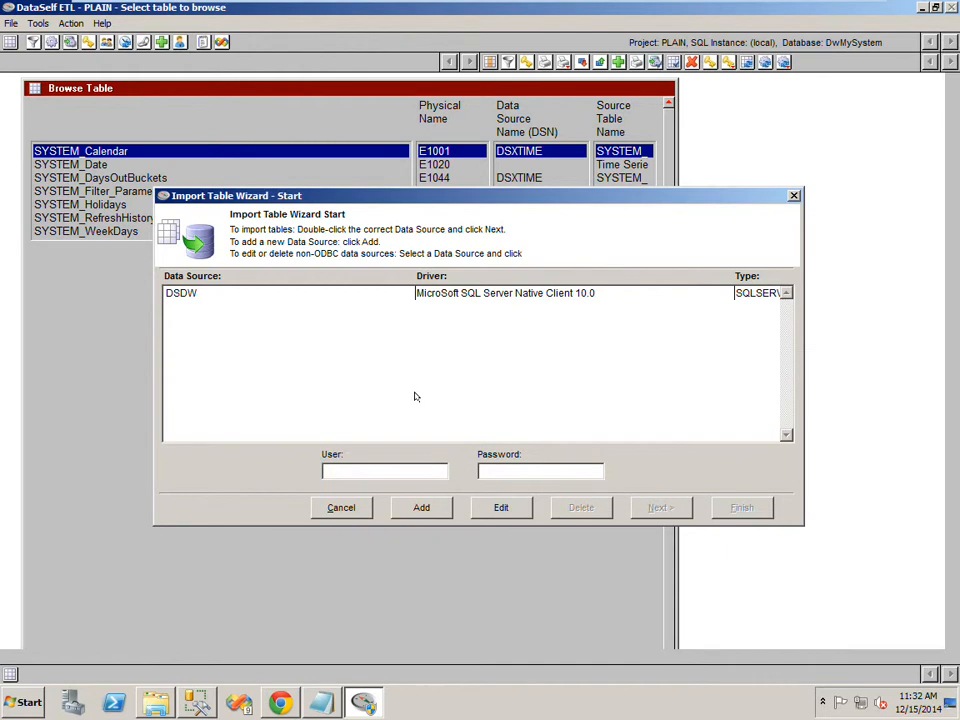
pyautogui.click(421, 508)
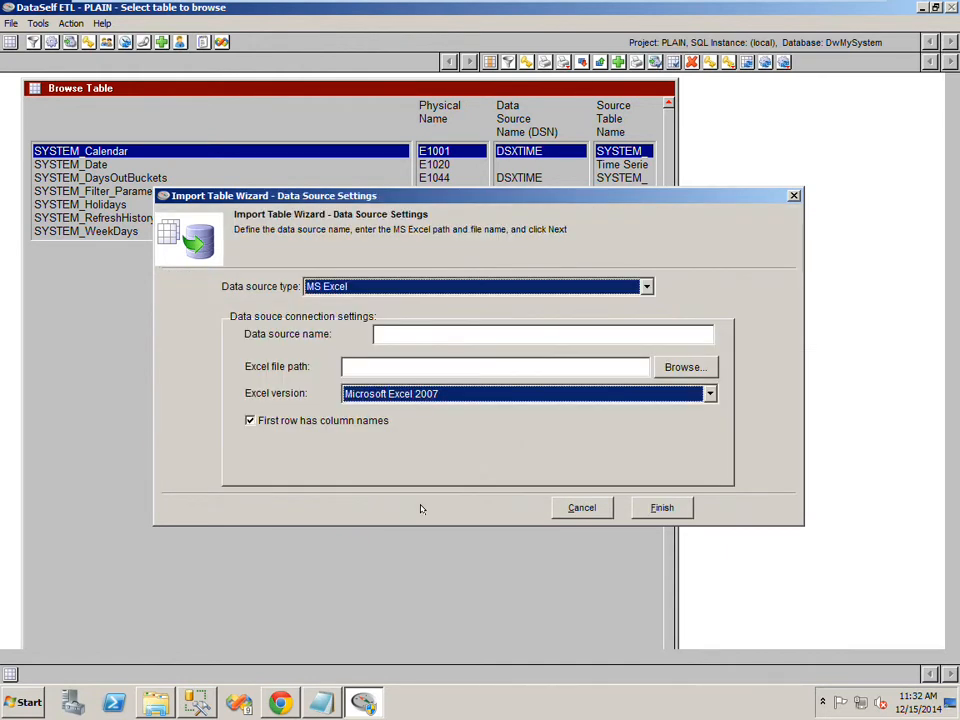
pyautogui.click(337, 288)
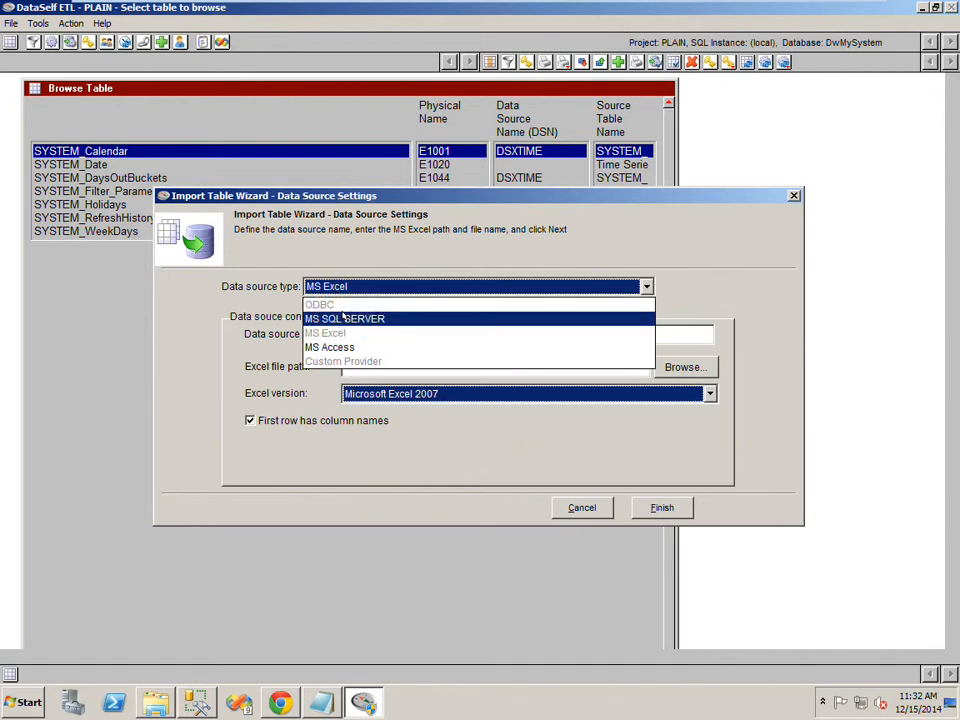
pyautogui.click(343, 318)
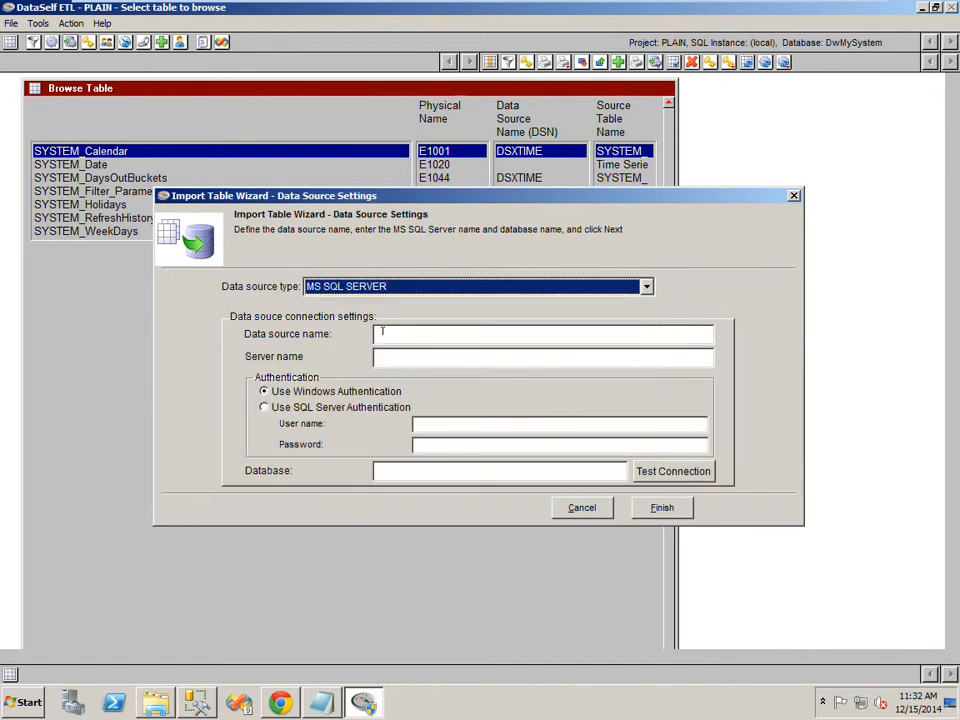
# - Name the data source DS_SAGE500 and set the server name to (local)
pyautogui.click(381, 333)
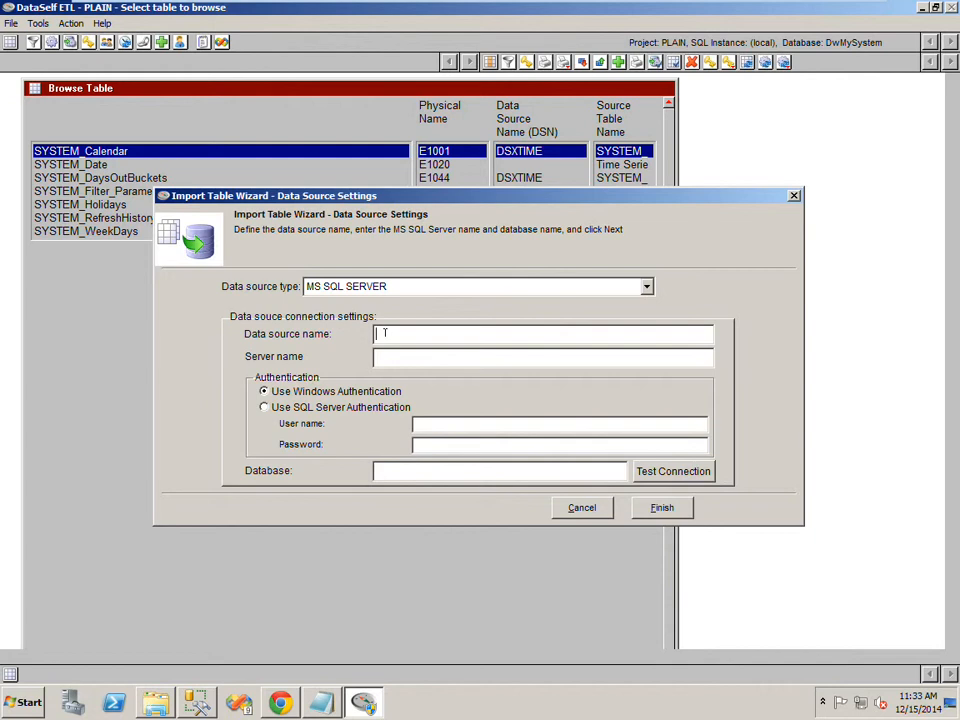
pyautogui.write('DS_SAGE500')
pyautogui.moveTo(444, 333); pyautogui.dragTo(371, 341)
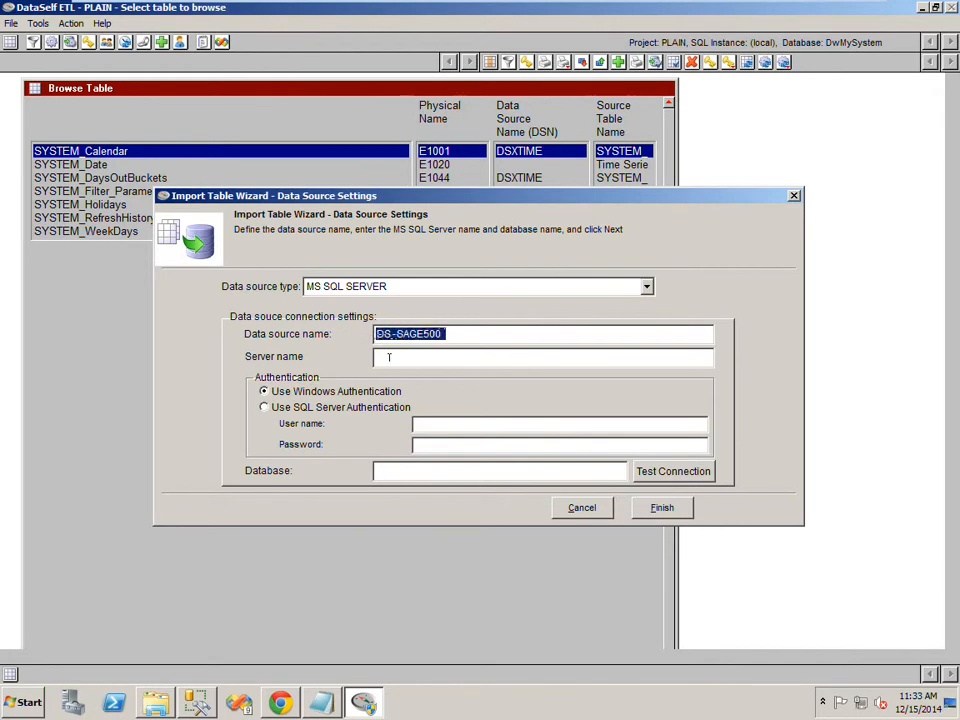
pyautogui.click(389, 357)
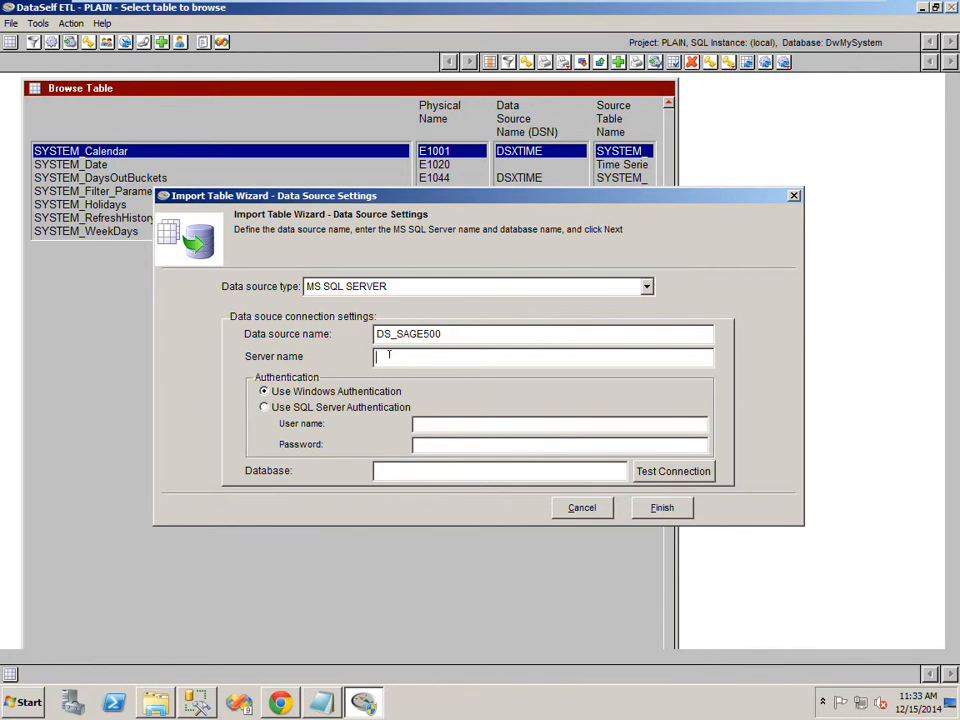
pyautogui.write('(local)')
# - Check the database name in SQL Server Management Studio, then set the database to Sage500 and finish the data source
pyautogui.click(197, 703)
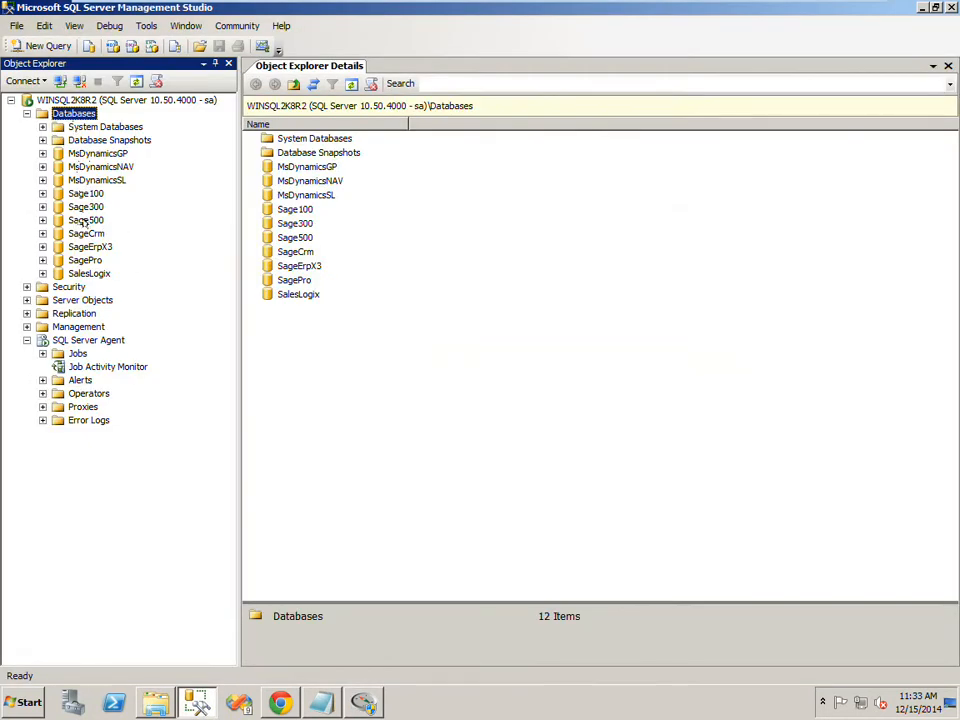
pyautogui.click(363, 703)
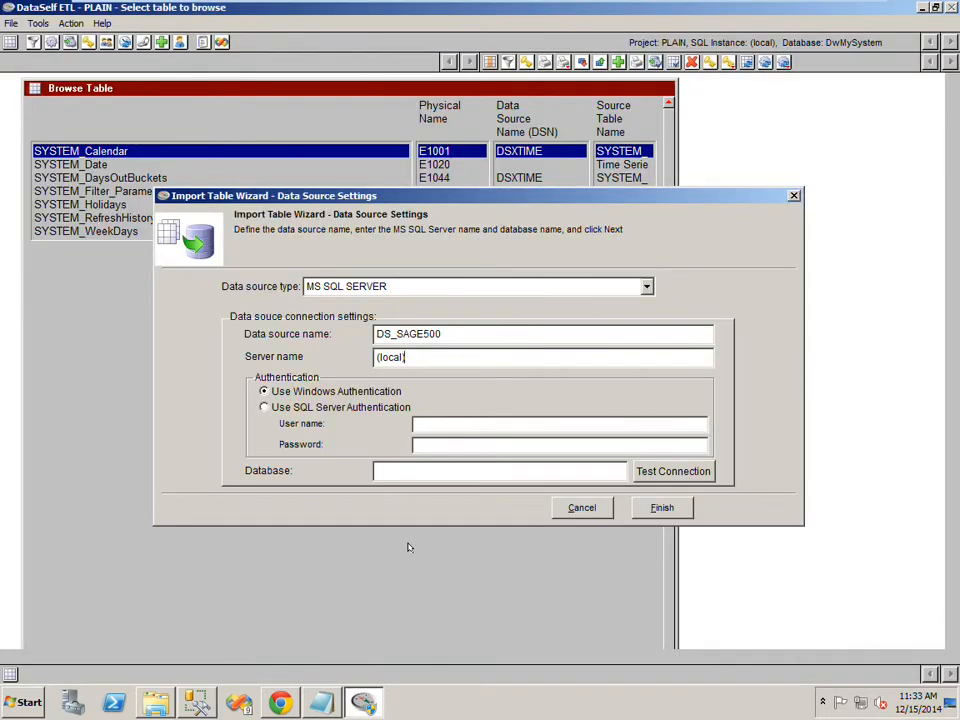
pyautogui.click(376, 471)
pyautogui.write('Sage500')
pyautogui.click(645, 509)
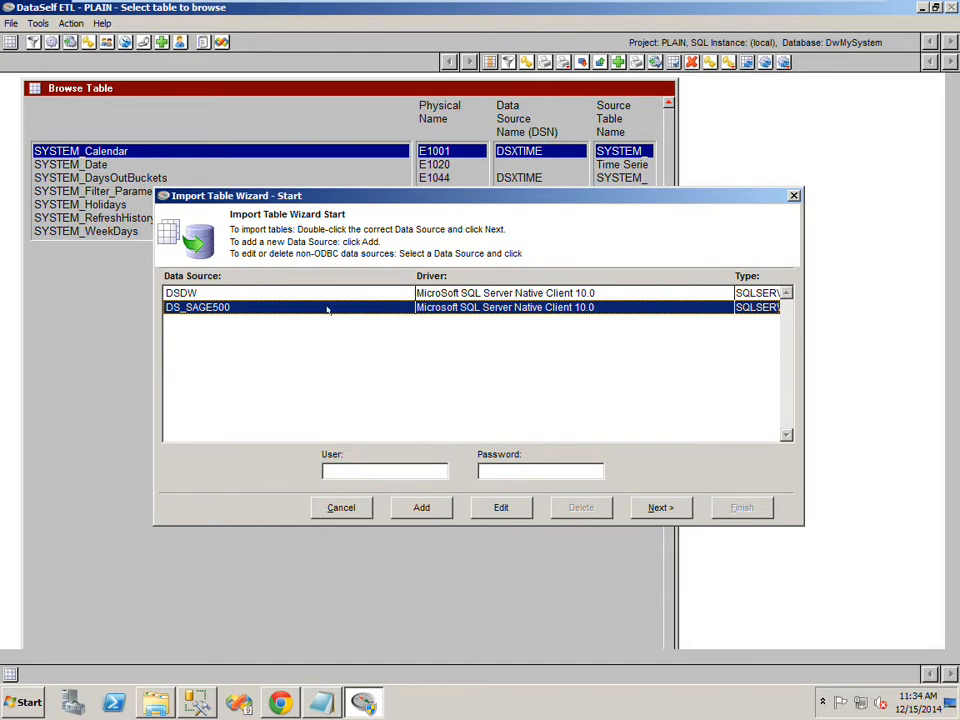
# - Reopen the DS_SAGE500 data source settings to review them, then close the wizard without changes
pyautogui.click(357, 508)
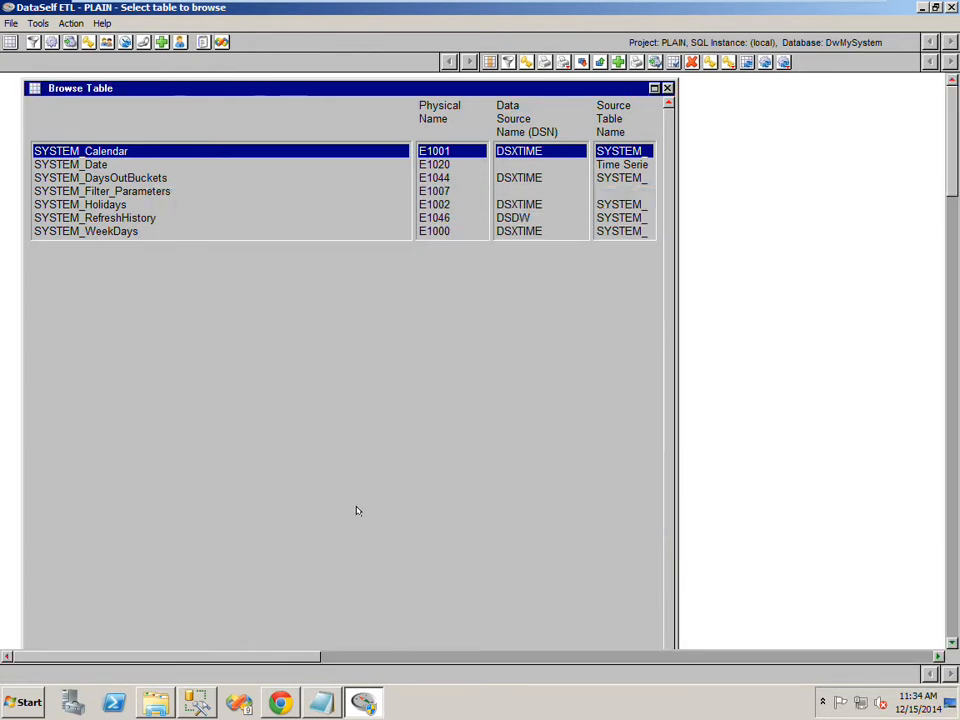
pyautogui.click(69, 42)
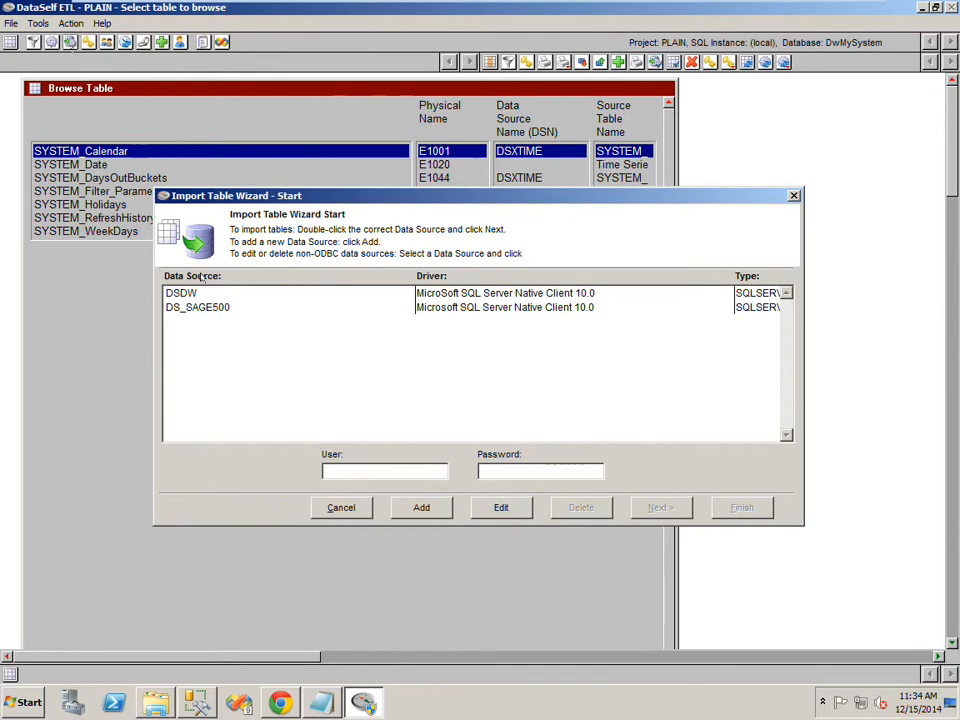
pyautogui.click(211, 308)
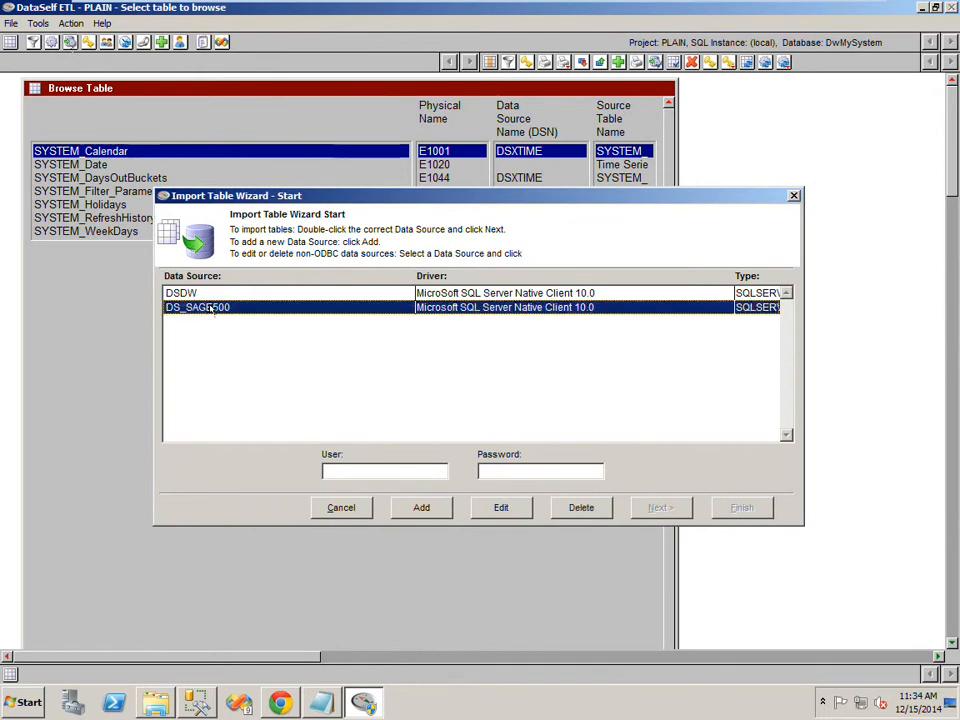
pyautogui.click(499, 508)
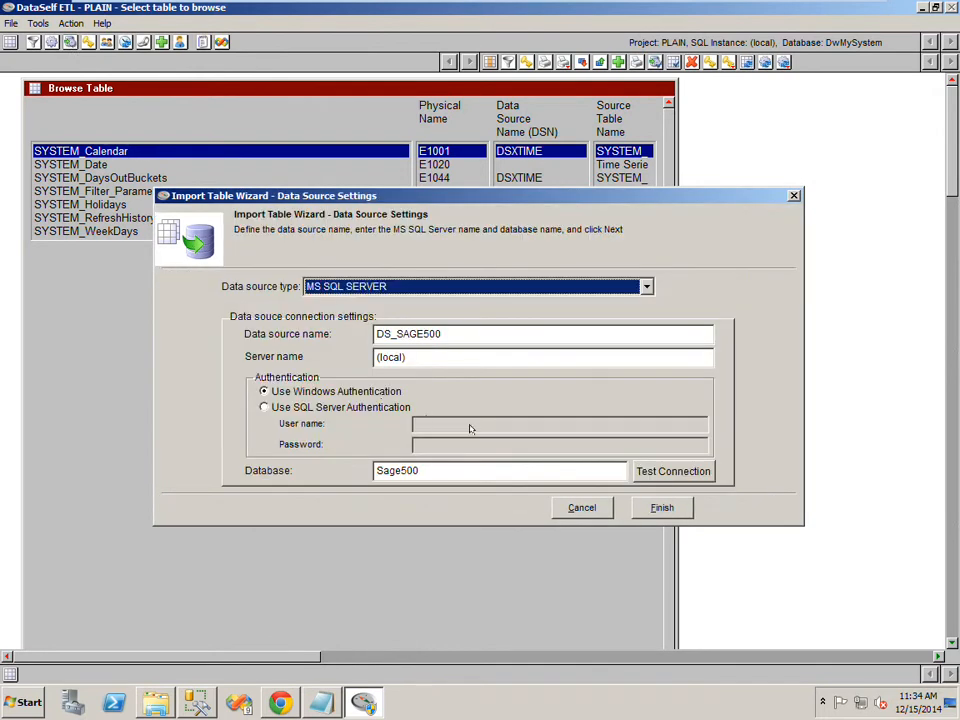
pyautogui.click(573, 508)
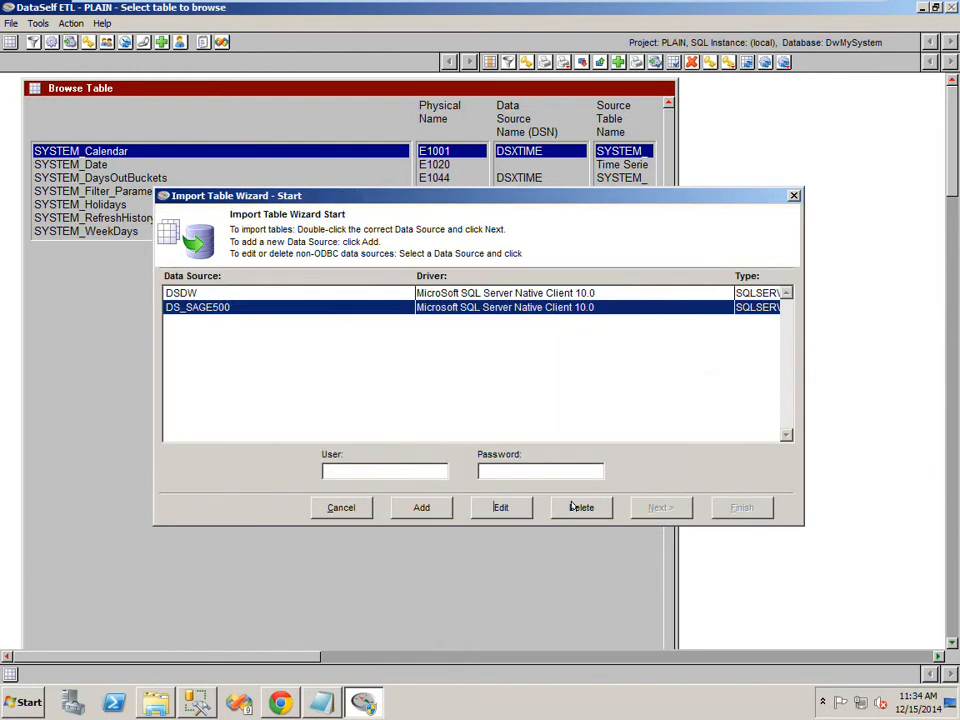
pyautogui.click(343, 508)
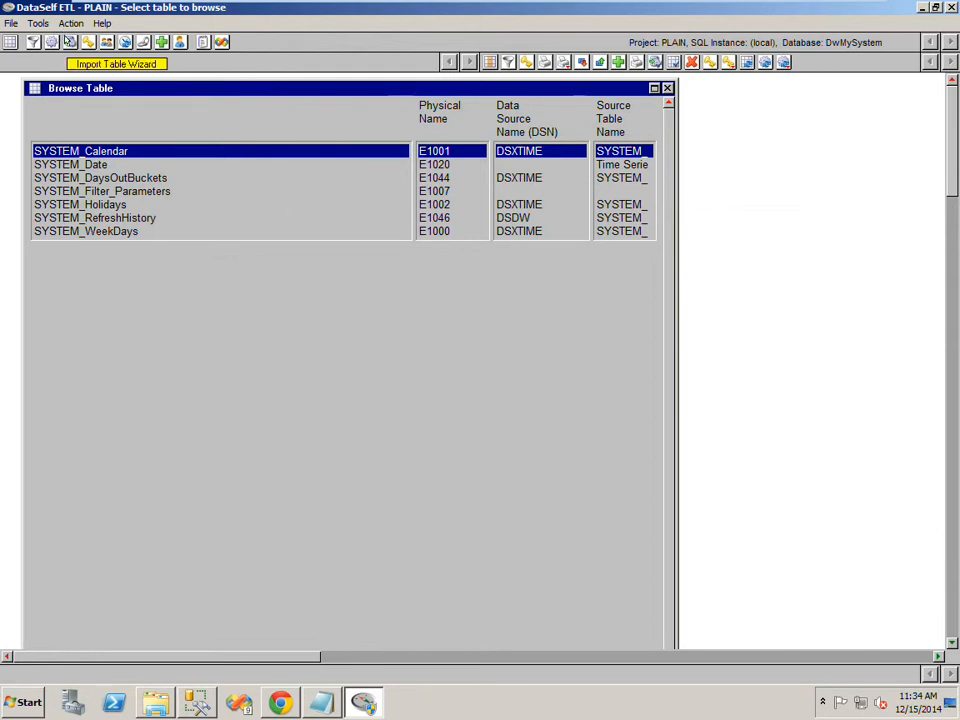
# - Open the Import Table Wizard again and proceed with the DS_SAGE500 data source
pyautogui.click(69, 41)
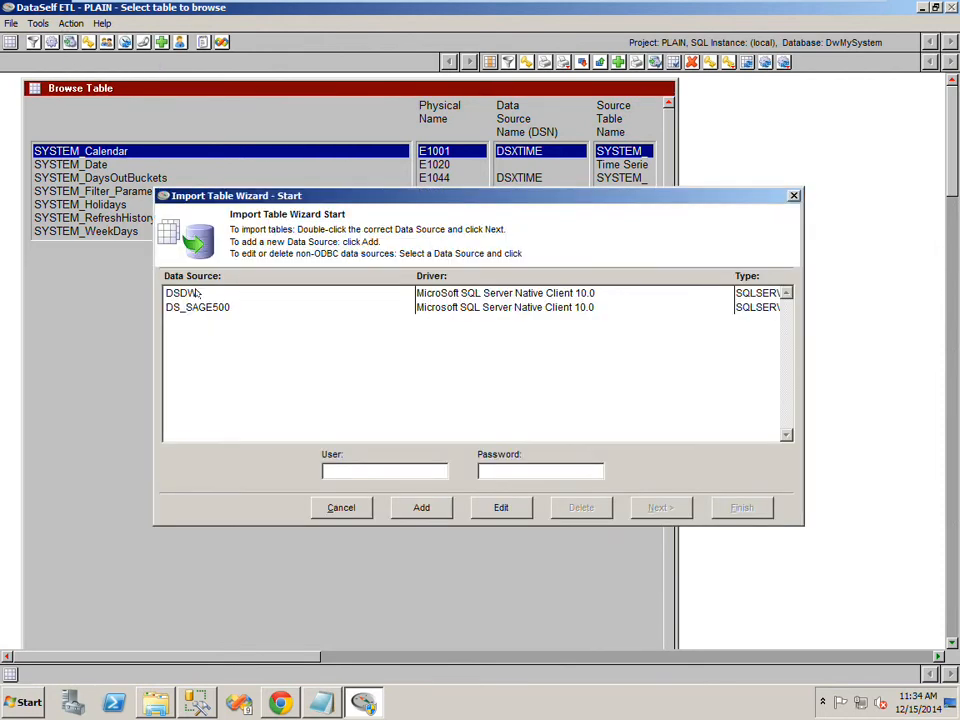
pyautogui.click(204, 307)
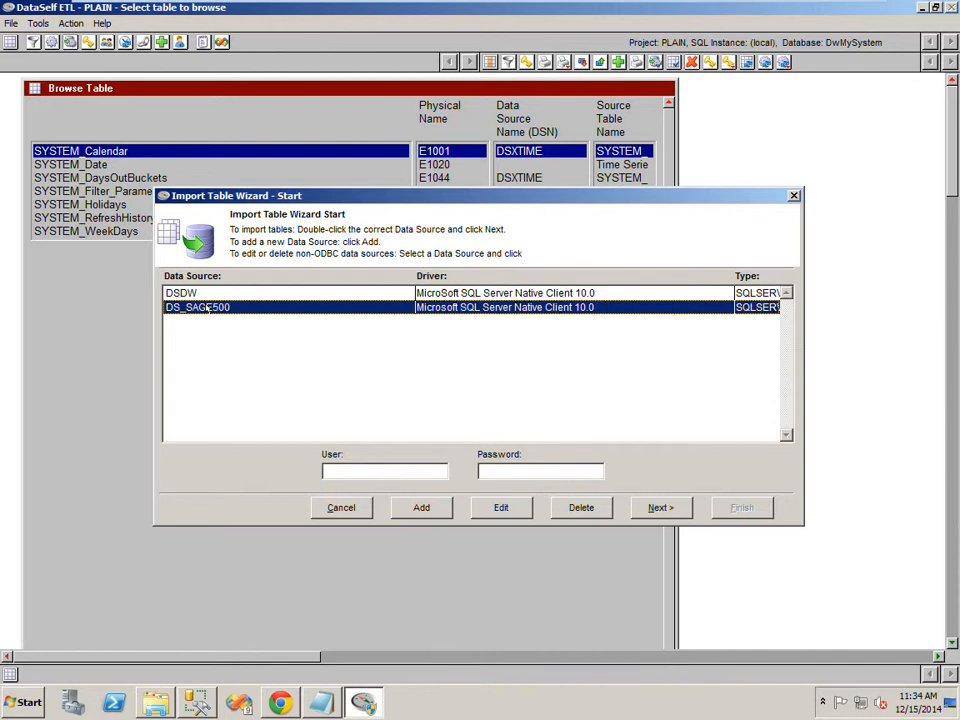
pyautogui.click(662, 507)
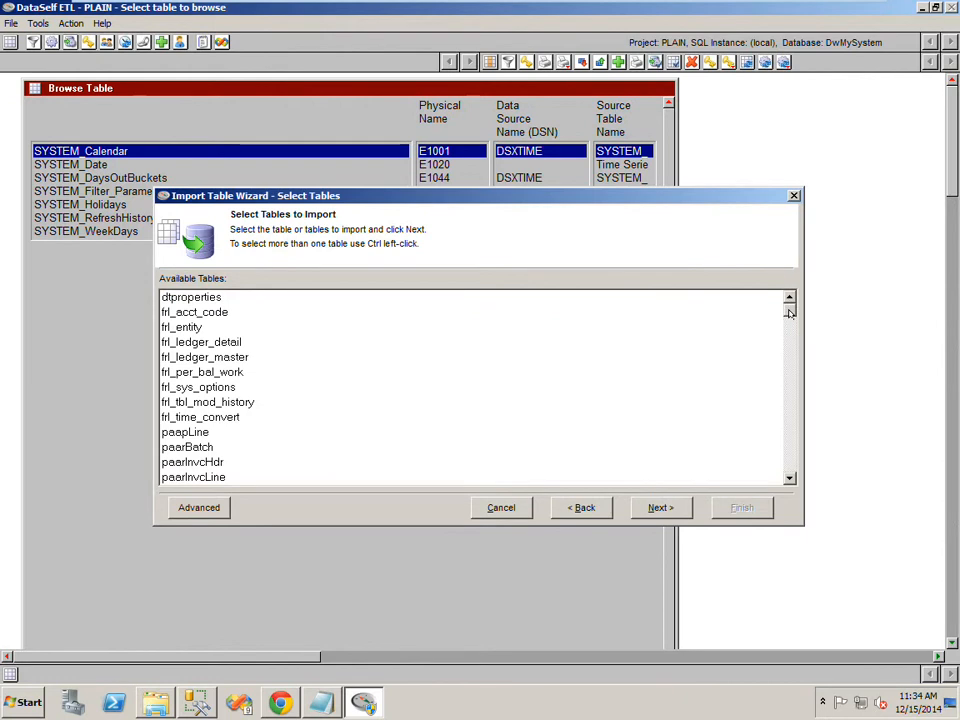
# - Find and select the tarCustomer table for import and continue to field selection
pyautogui.scroll(-15, 388, 414)
pyautogui.click(169, 392)
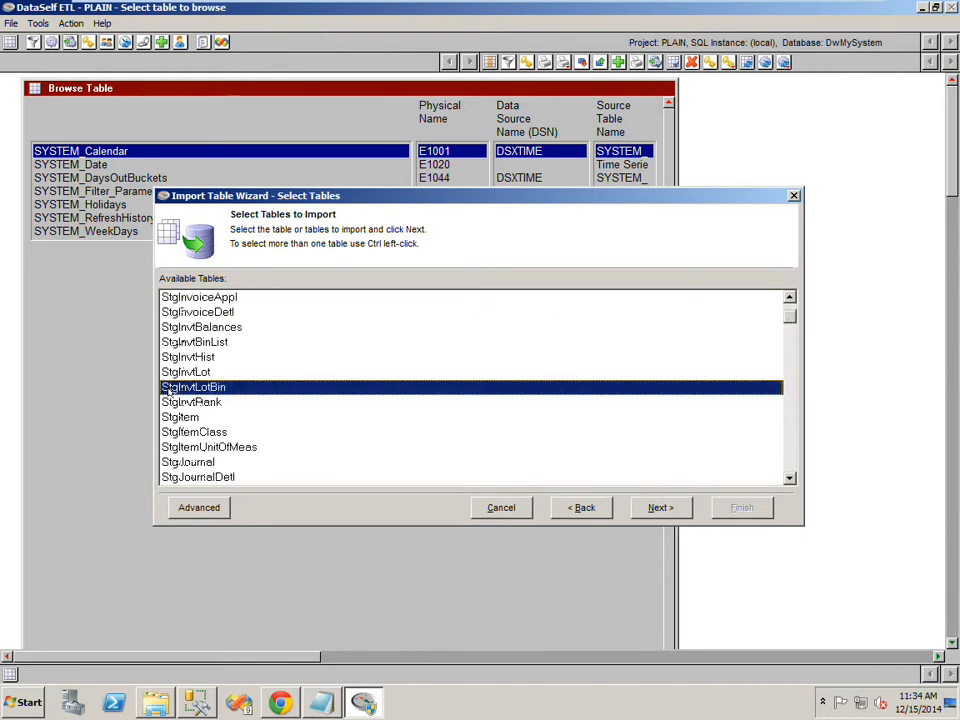
pyautogui.write('tar')
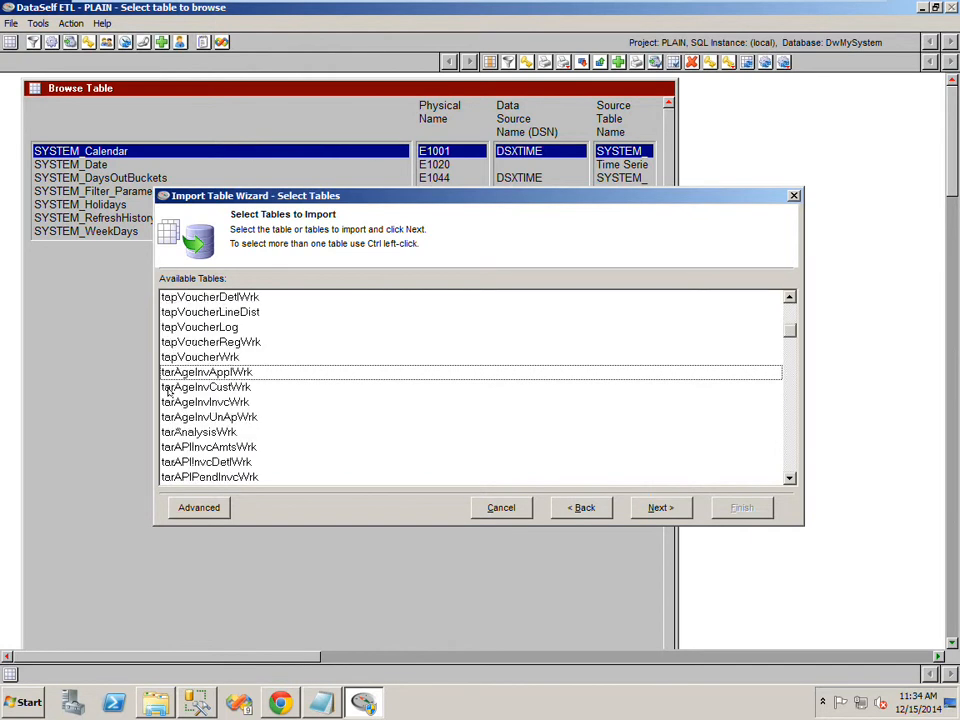
pyautogui.write('cu')
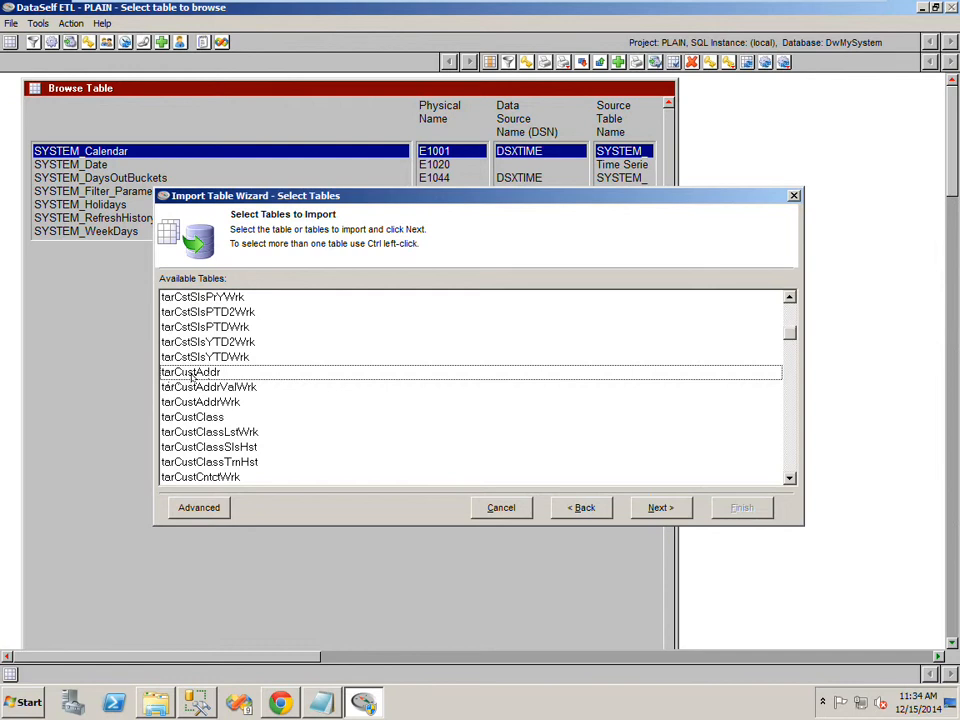
pyautogui.scroll(-4, 592, 334)
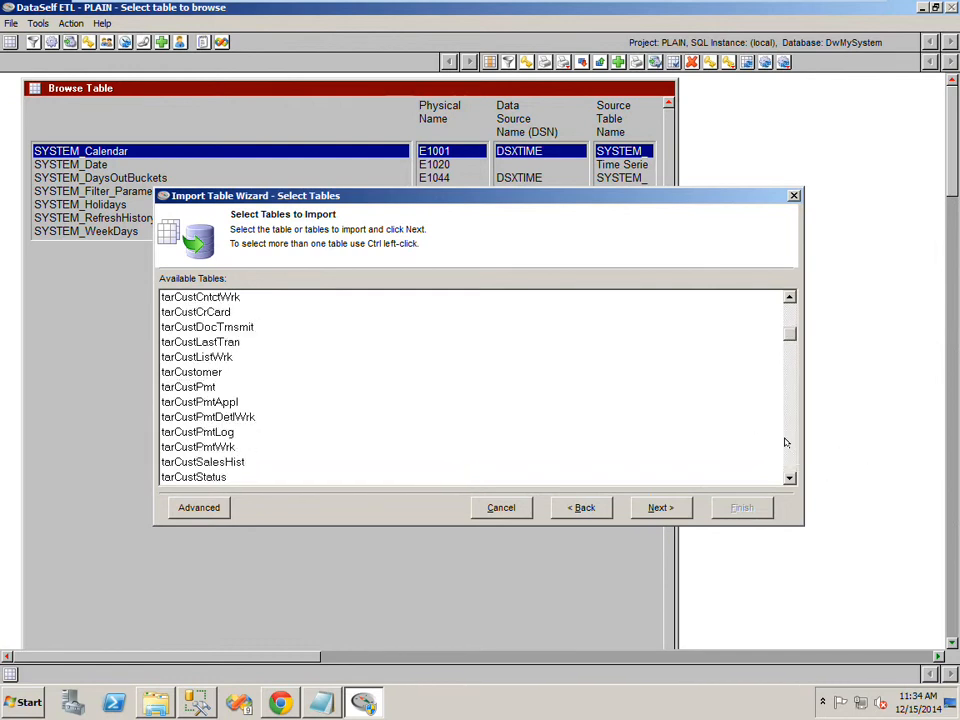
pyautogui.click(178, 371)
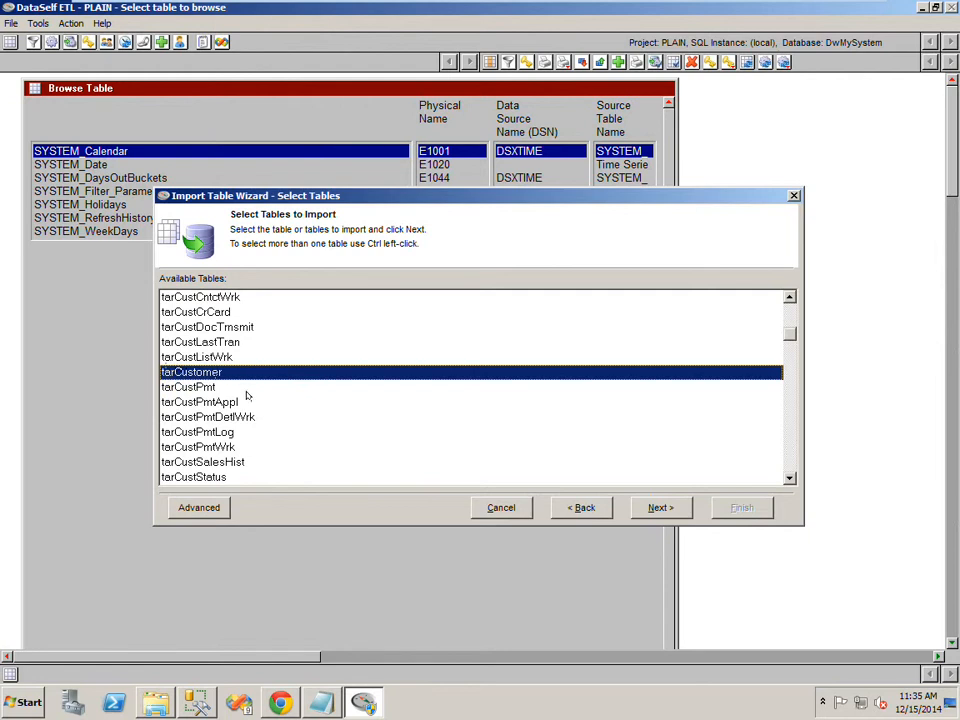
pyautogui.keyDown('ctrl'); pyautogui.click(222, 446); pyautogui.keyUp('ctrl')
pyautogui.keyDown('ctrl'); pyautogui.click(218, 417); pyautogui.keyUp('ctrl')
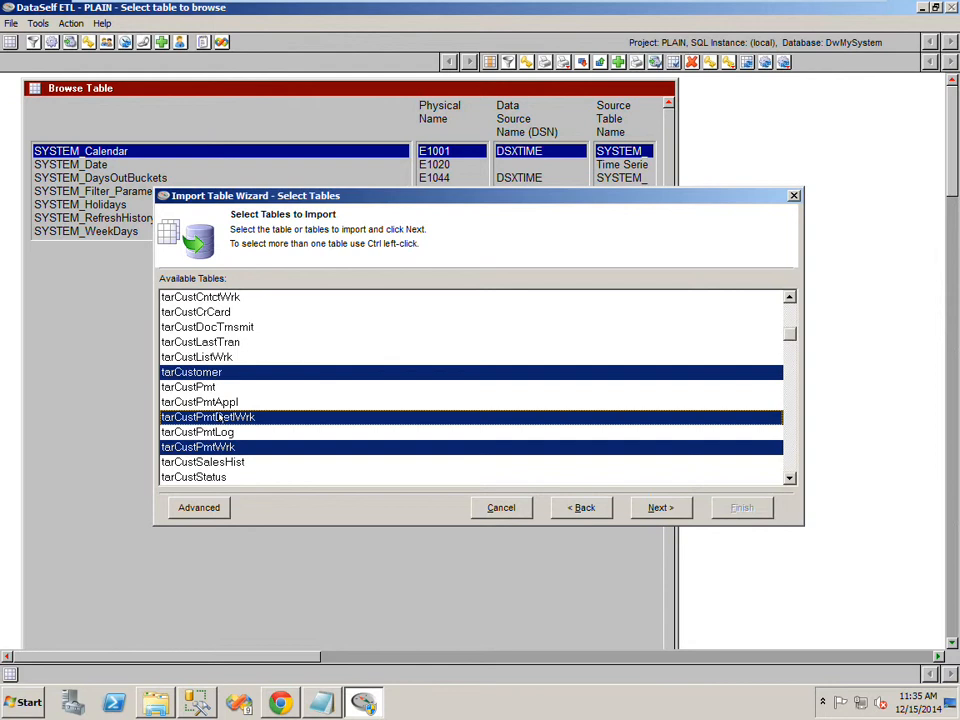
pyautogui.click(201, 373)
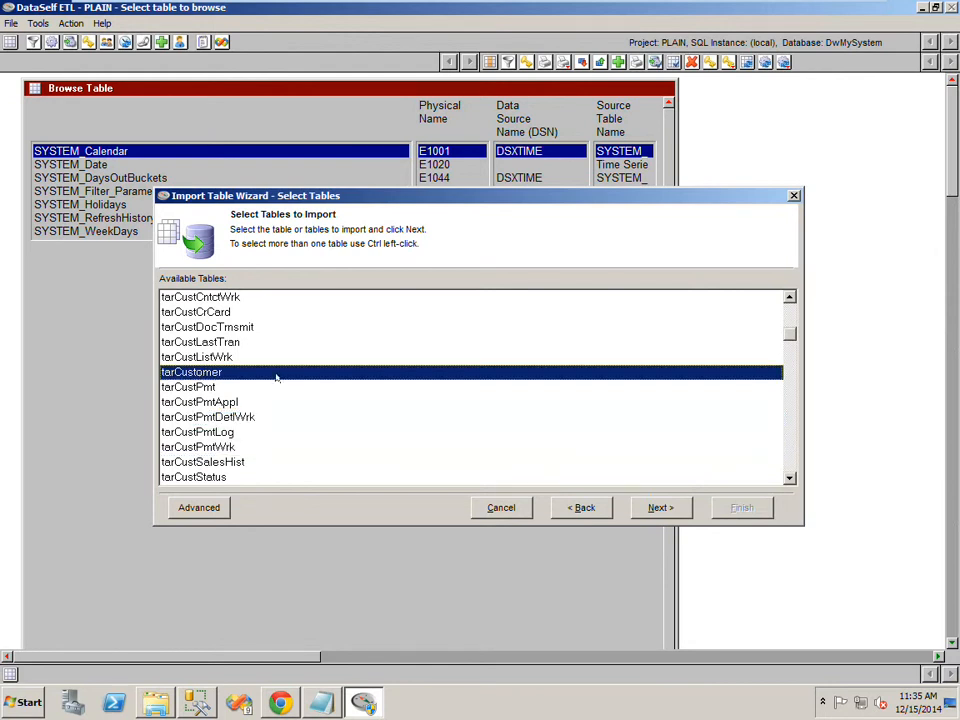
pyautogui.click(661, 507)
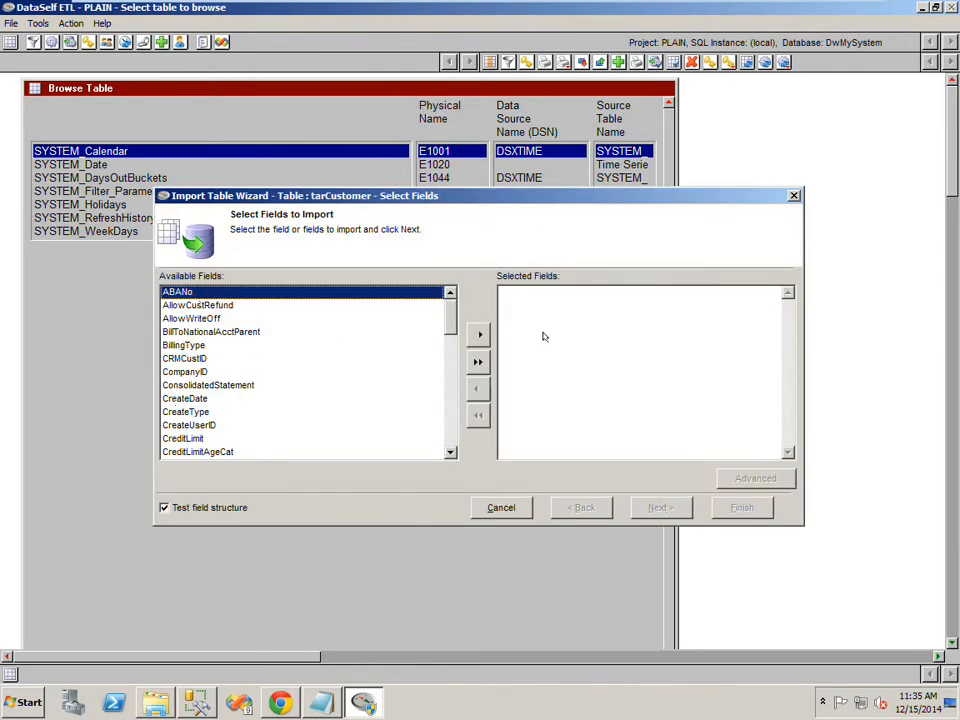
# - Add the fields CustID, CustKey, CustName and CustRefNo to the selected fields and continue
pyautogui.click(447, 404)
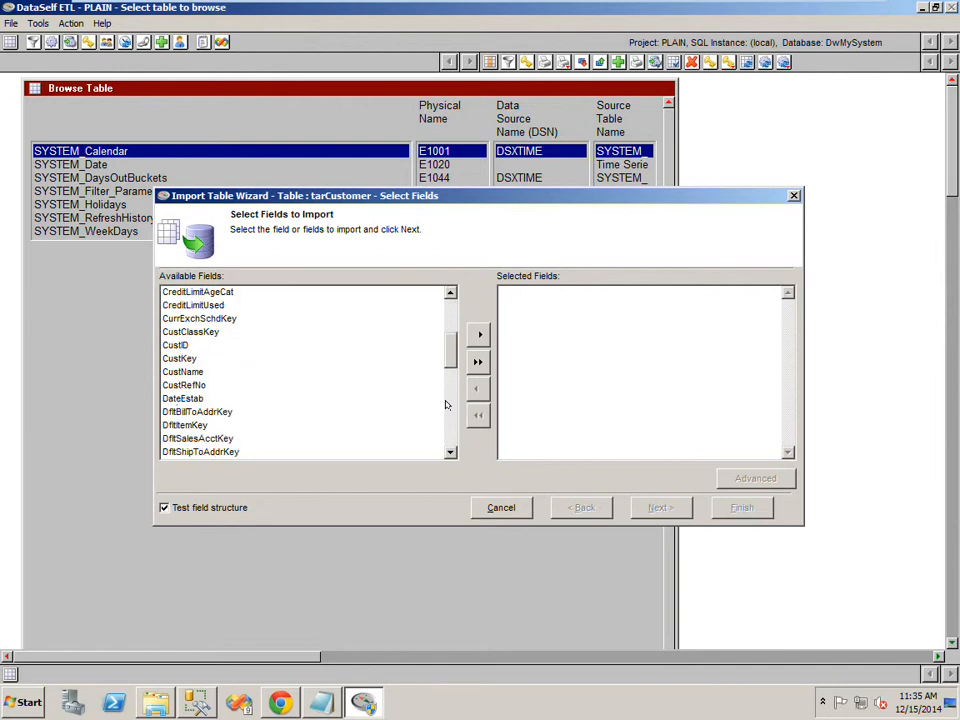
pyautogui.doubleClick(169, 345)
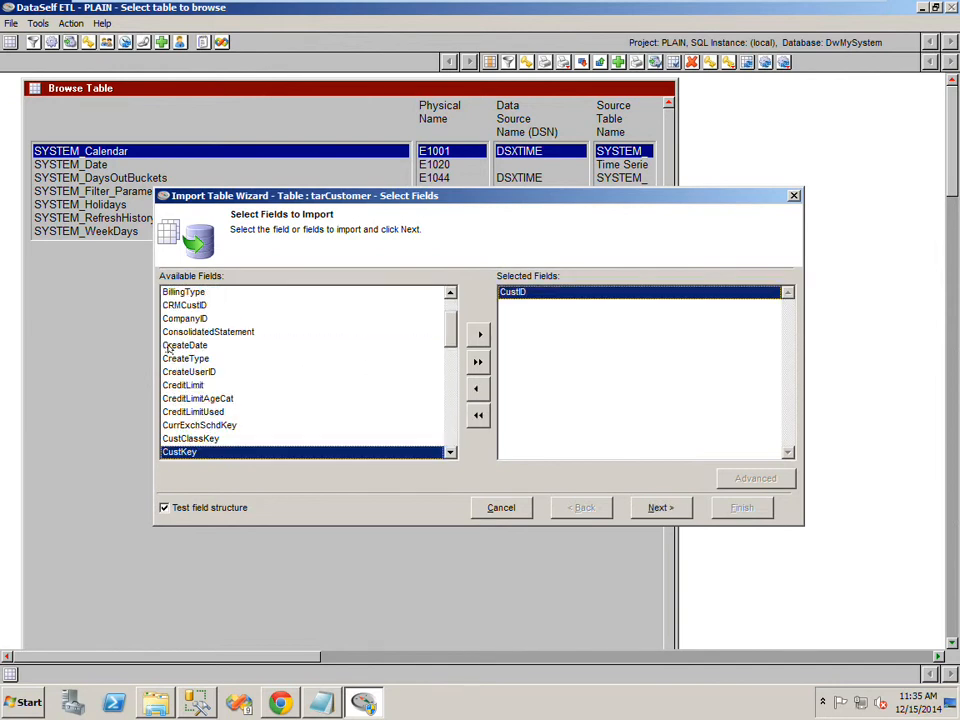
pyautogui.doubleClick(183, 452)
pyautogui.doubleClick(185, 452)
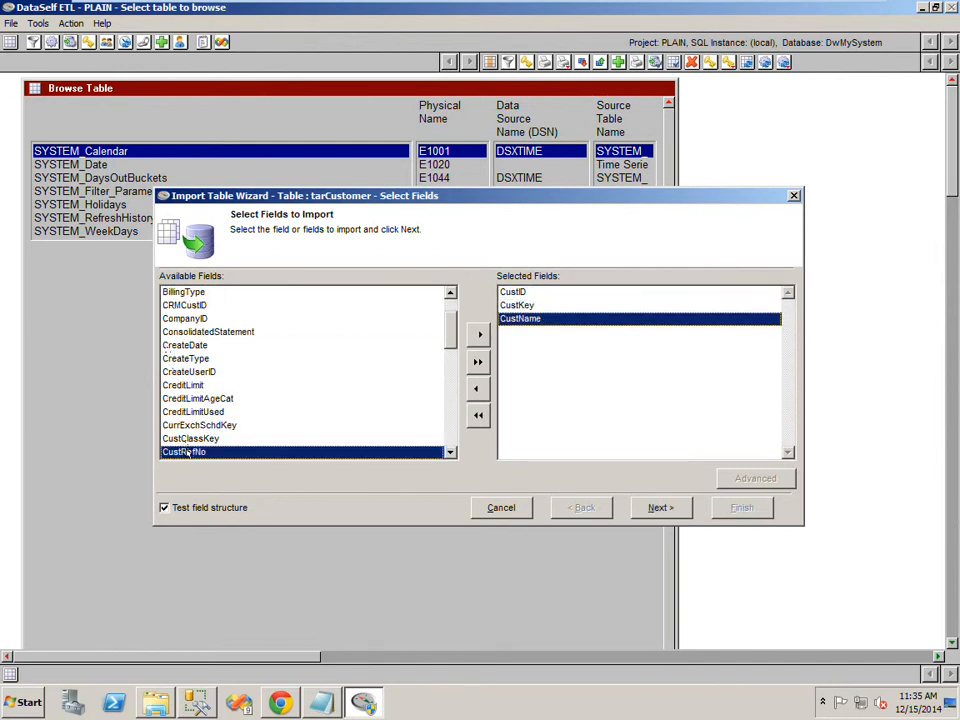
pyautogui.doubleClick(185, 452)
pyautogui.click(646, 508)
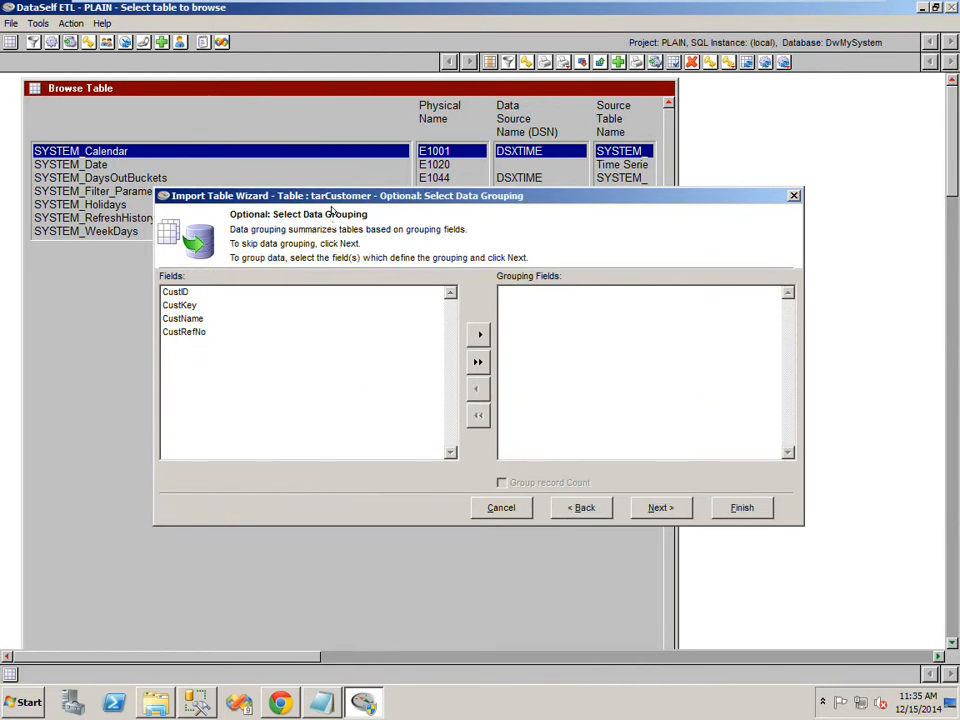
# - Skip data grouping, finish the wizard importing tarCustomer now, and select the new table in the list
pyautogui.click(677, 507)
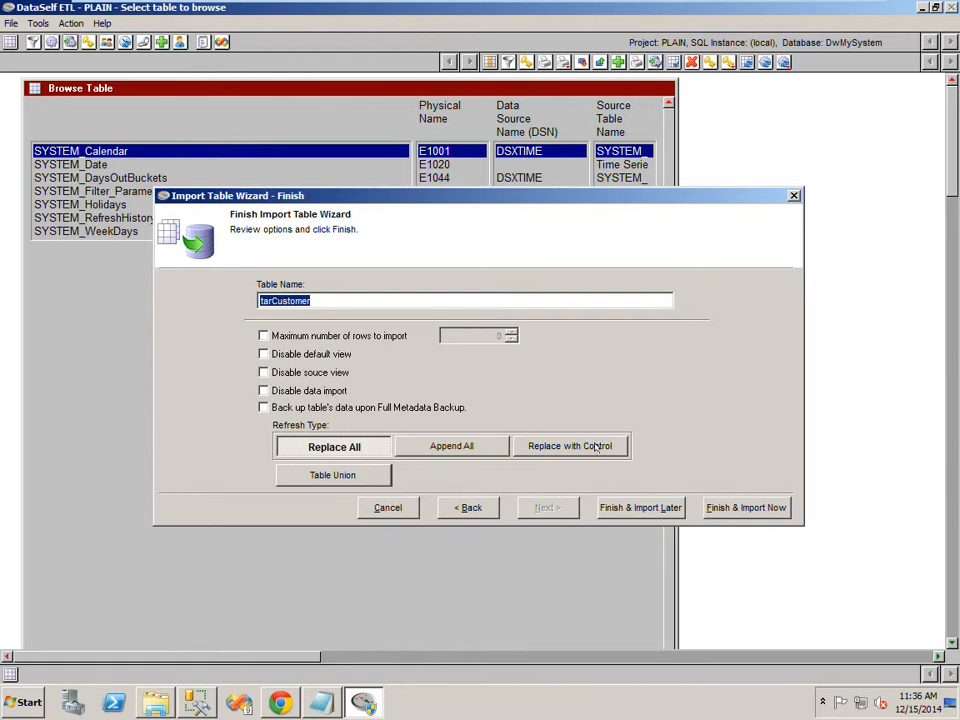
pyautogui.click(731, 508)
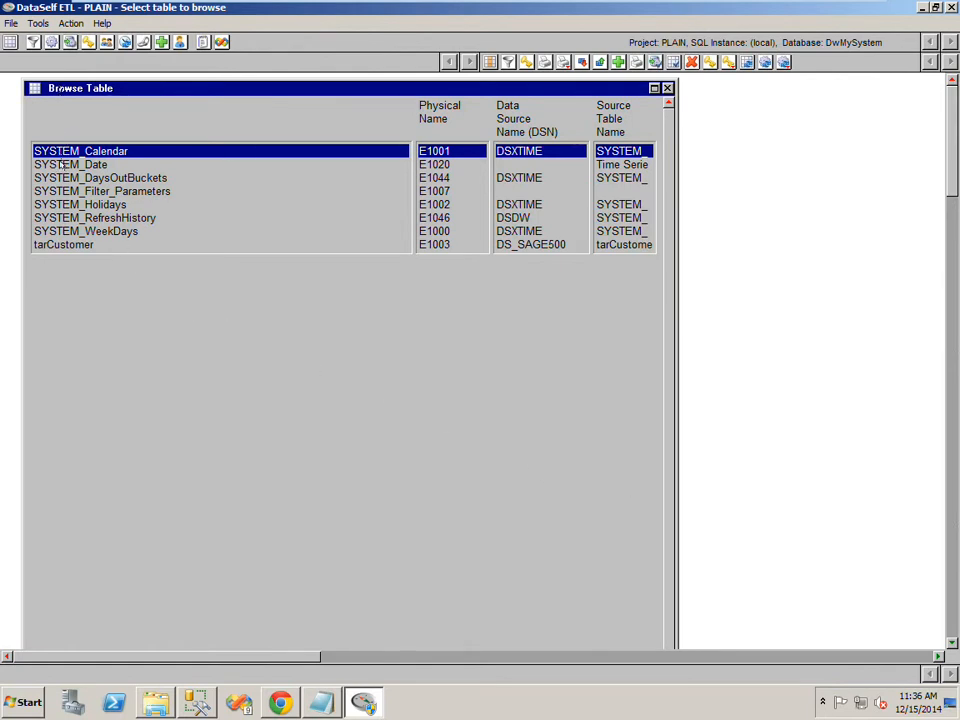
pyautogui.click(64, 244)
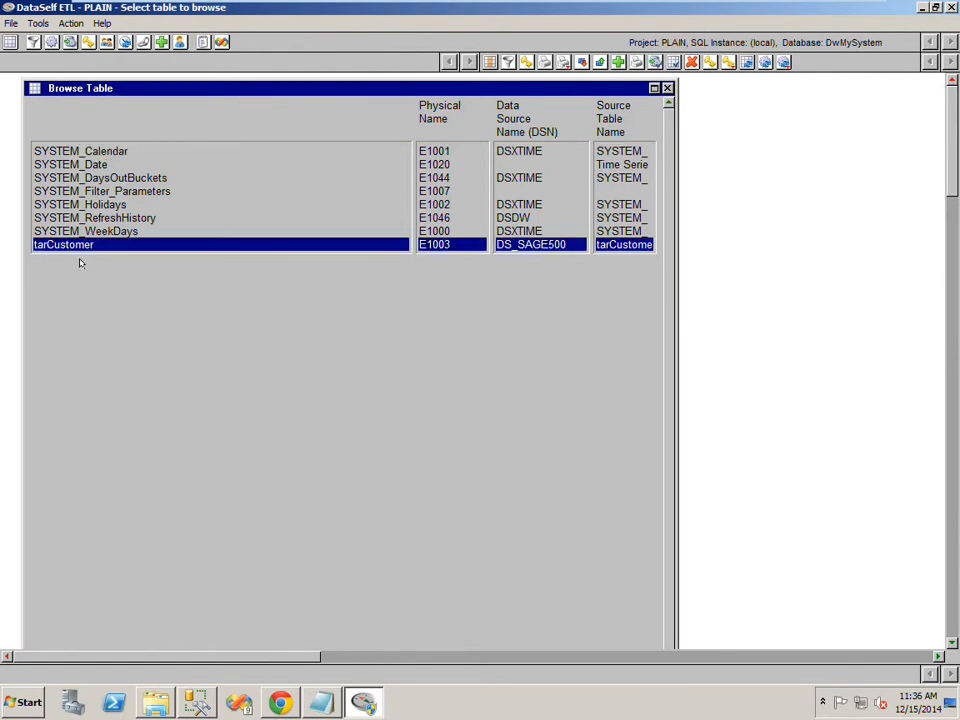
# - Open the imported tarCustomer table to preview its data, then close the preview
pyautogui.doubleClick(76, 242)
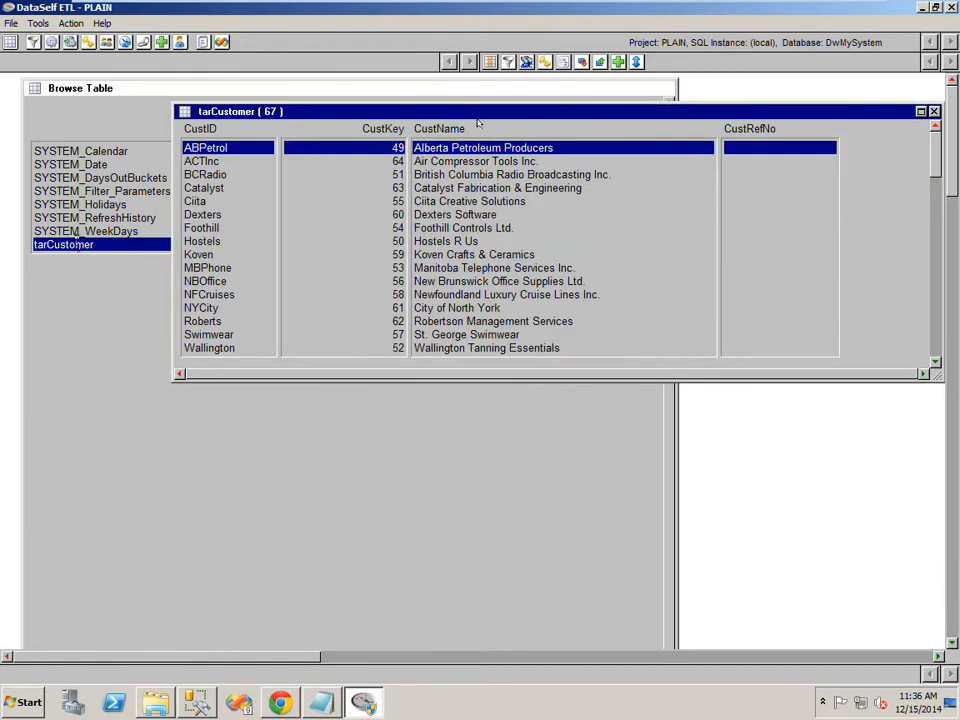
pyautogui.moveTo(479, 110); pyautogui.dragTo(394, 110)
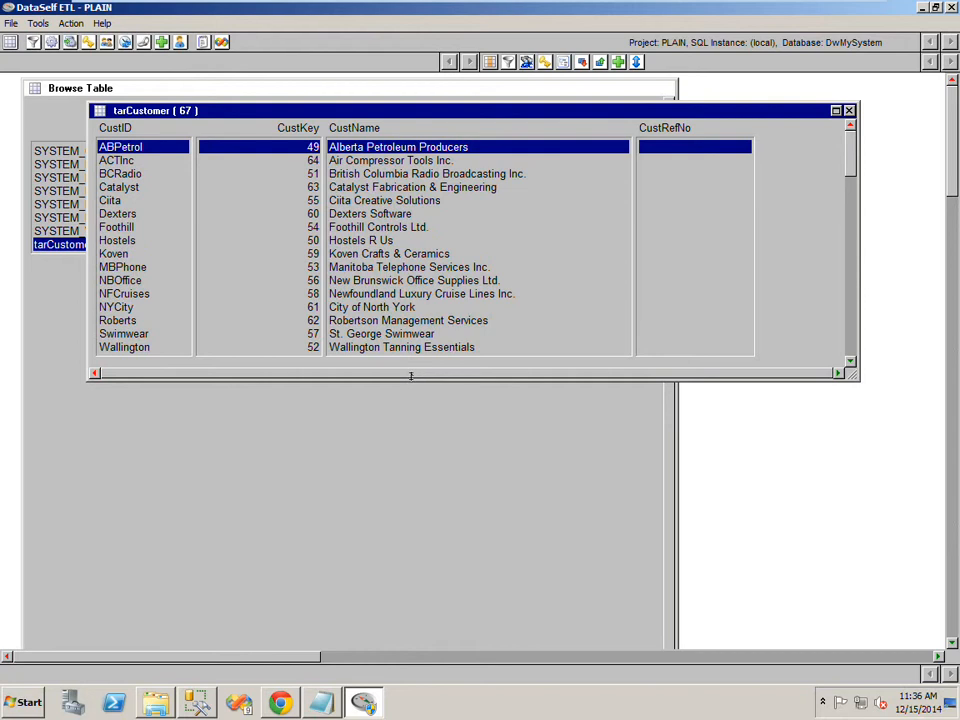
pyautogui.moveTo(411, 374); pyautogui.dragTo(406, 491)
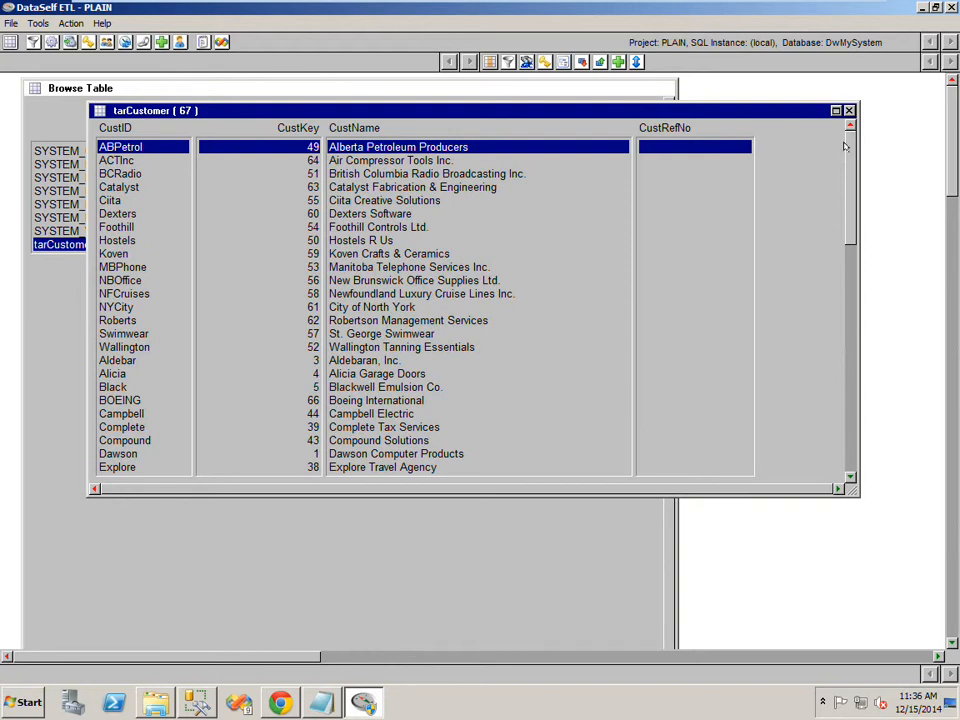
pyautogui.click(849, 110)
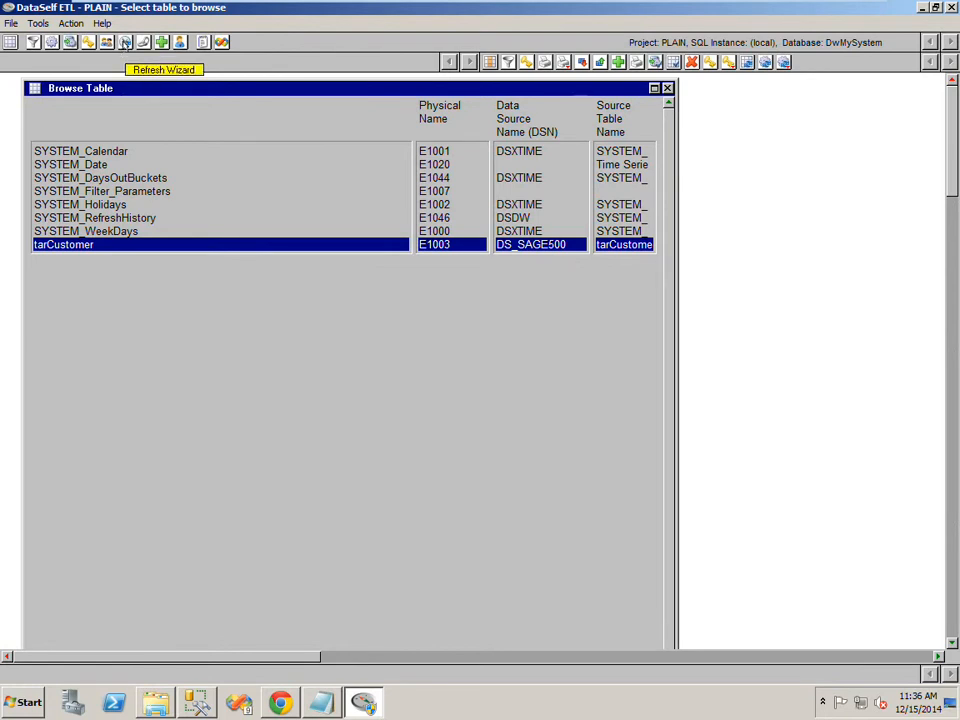
# - In the Refresh Wizard, add tarCustomer to step 1's table refresh list of batch 0 and save
pyautogui.click(125, 42)
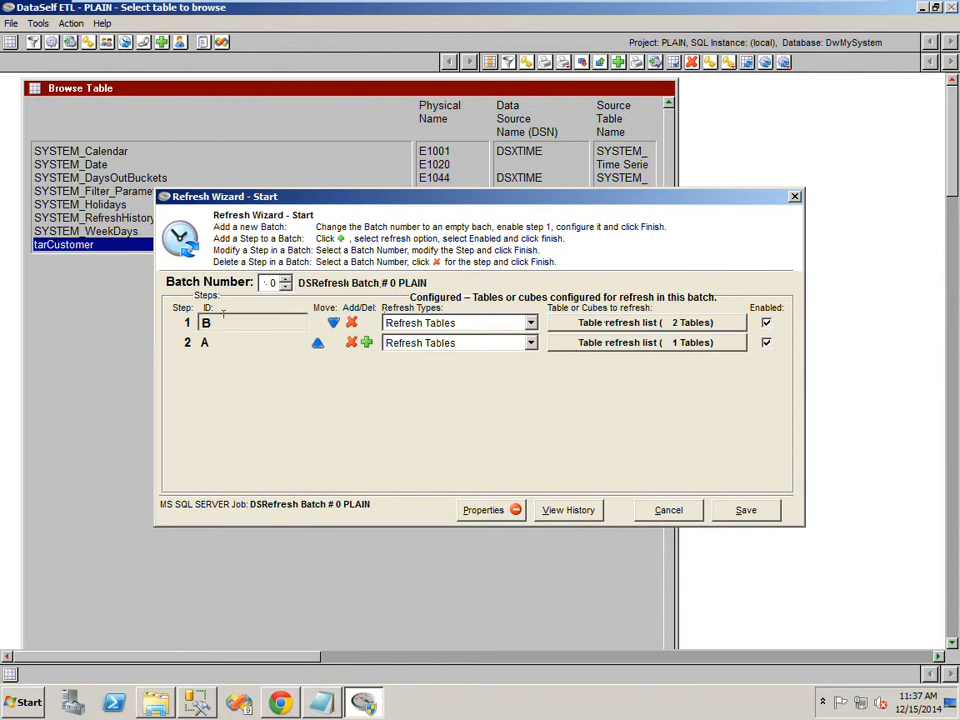
pyautogui.click(584, 323)
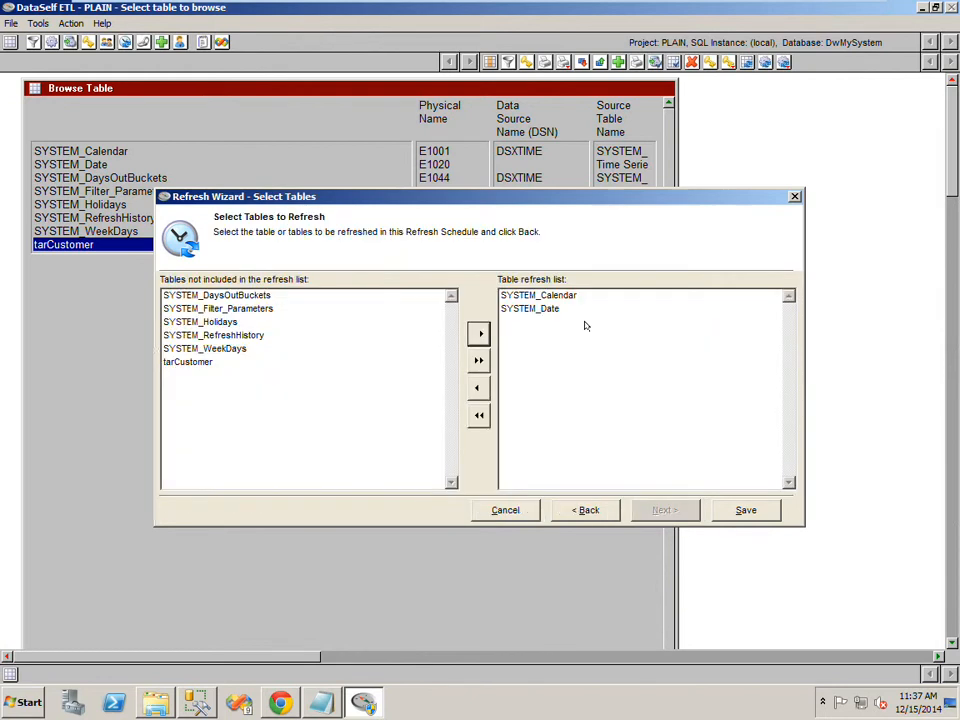
pyautogui.click(178, 362)
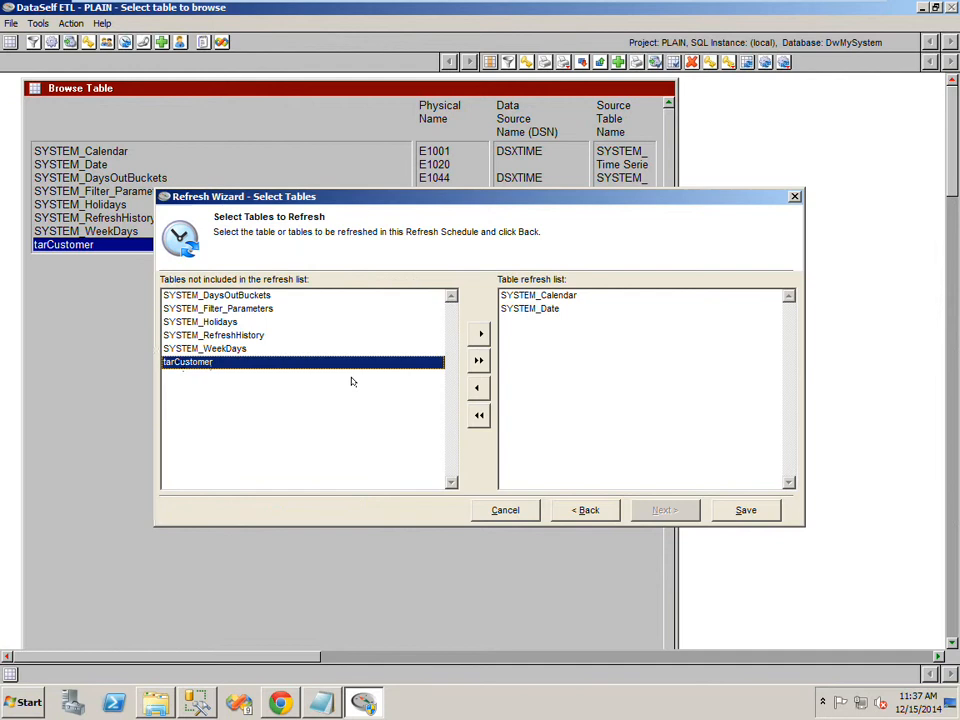
pyautogui.click(479, 334)
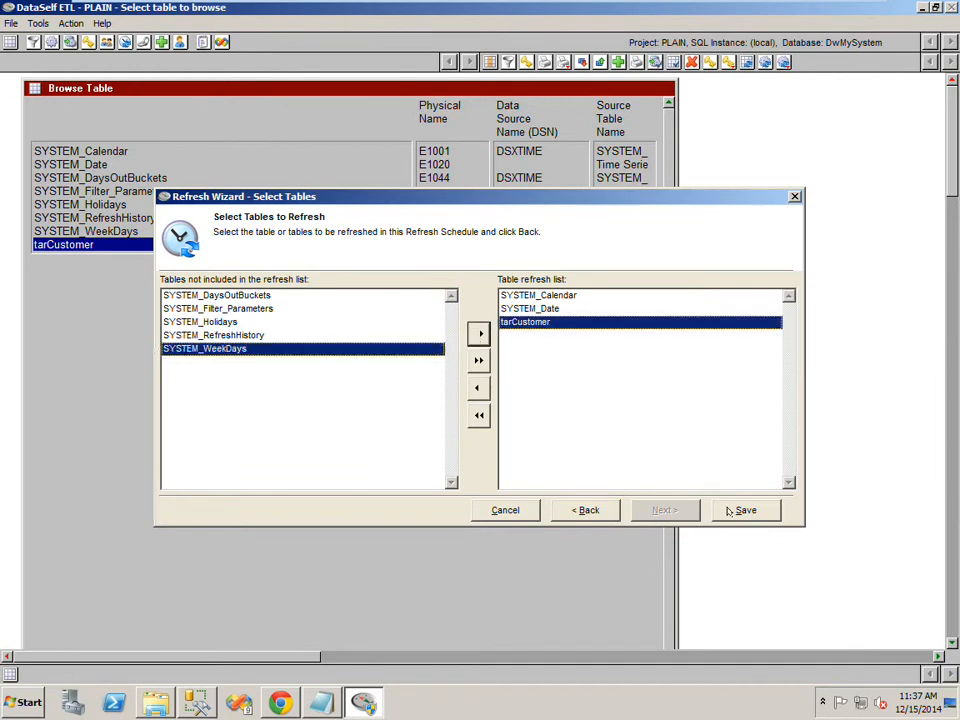
pyautogui.click(585, 510)
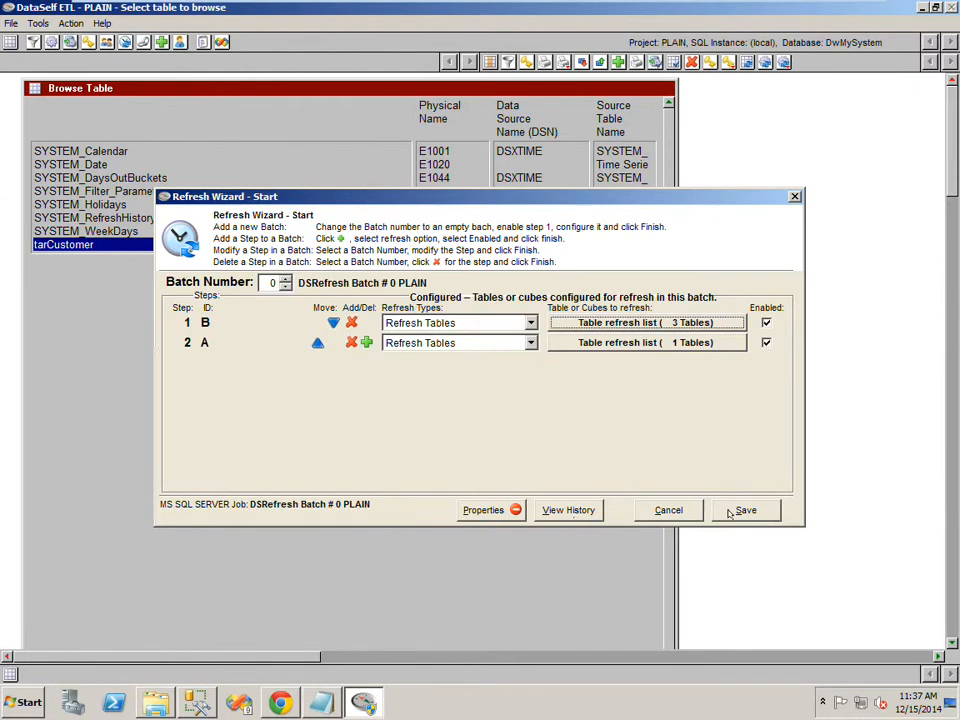
pyautogui.click(731, 512)
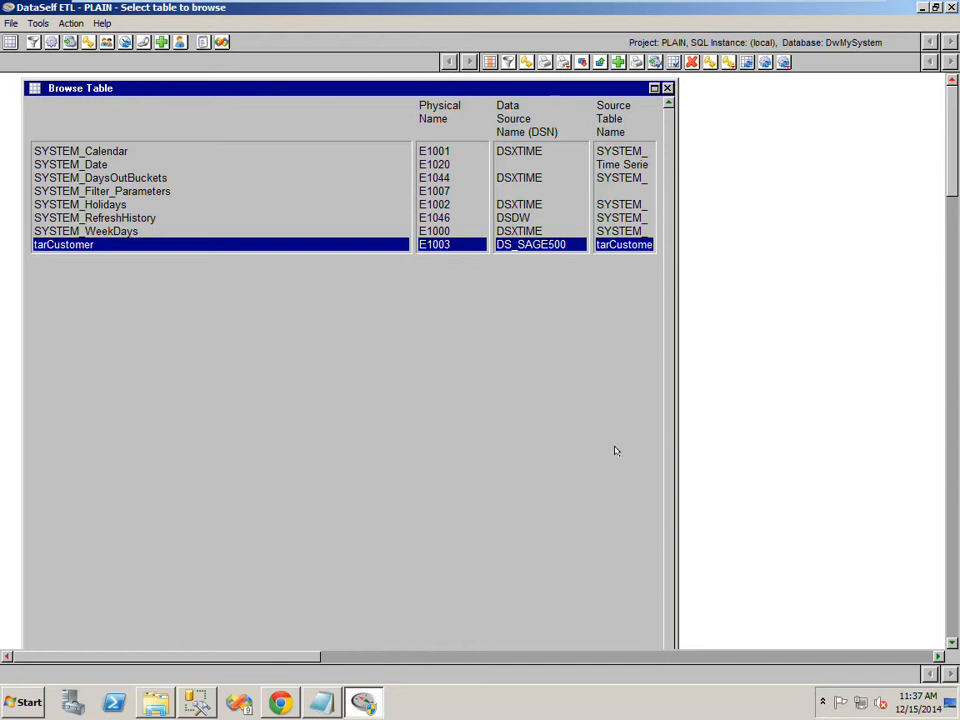
# - Reopen the Refresh Wizard and apply a SQL Server job schedule for batch 0 occurring daily once at 01:00:00
pyautogui.click(124, 42)
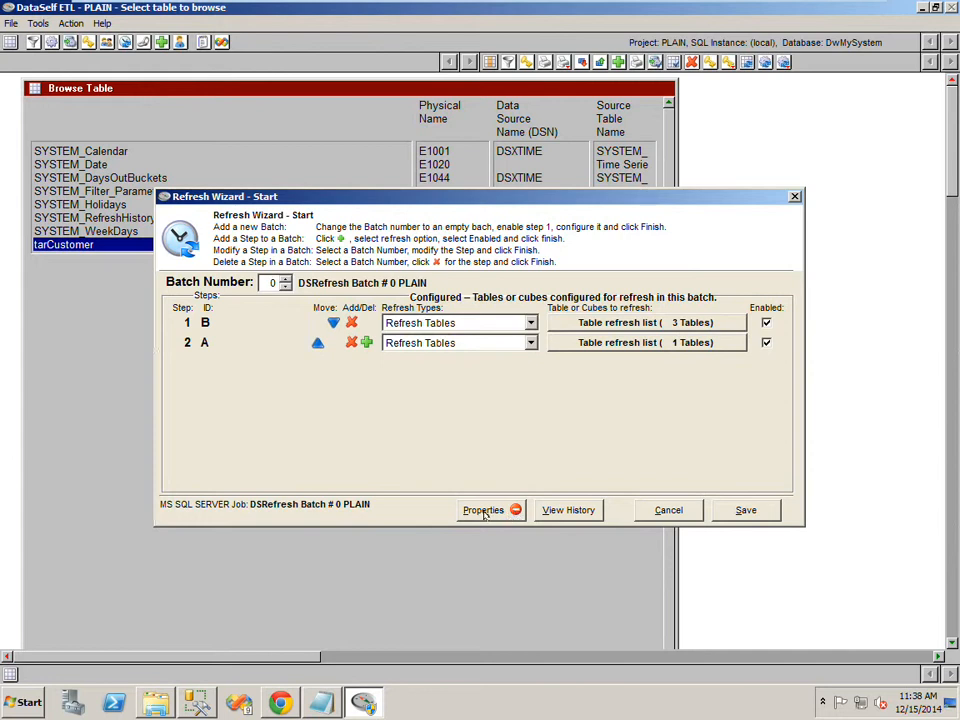
pyautogui.click(196, 702)
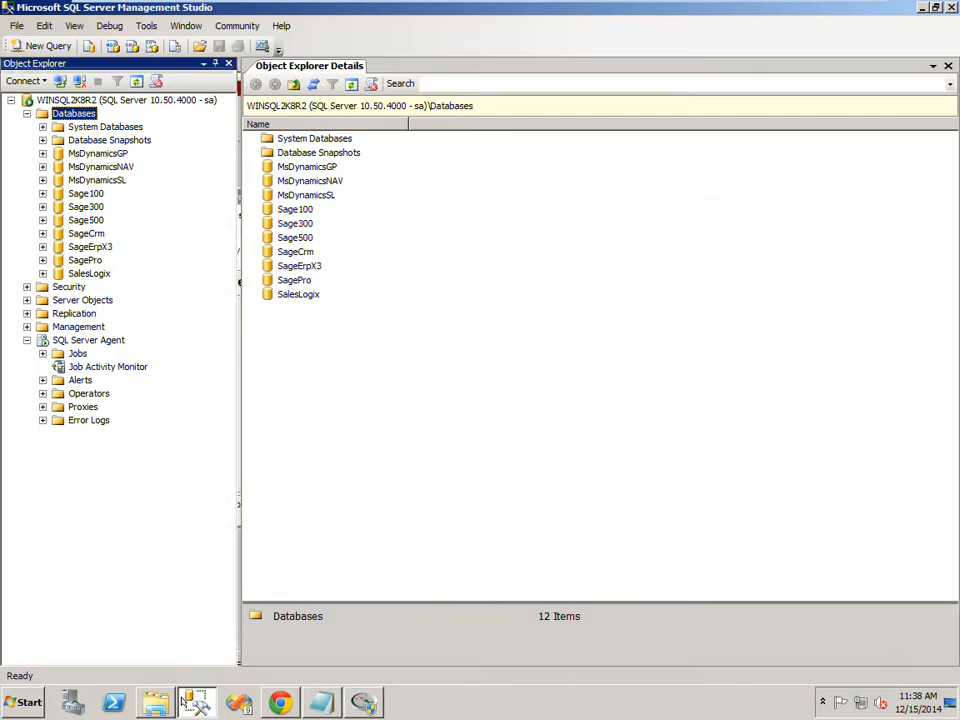
pyautogui.click(77, 354)
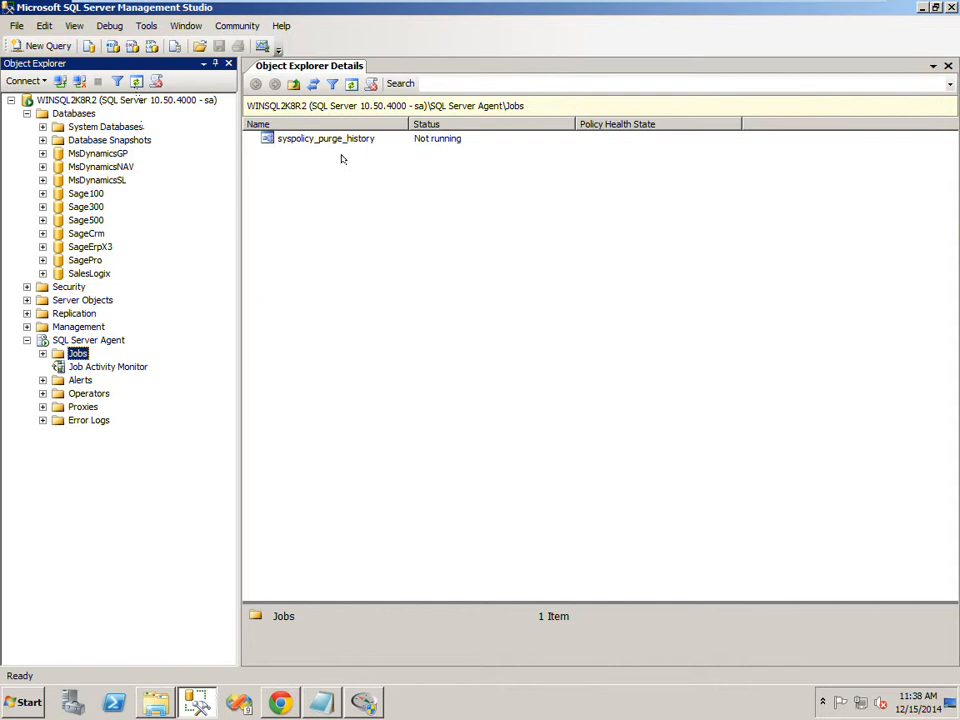
pyautogui.click(366, 704)
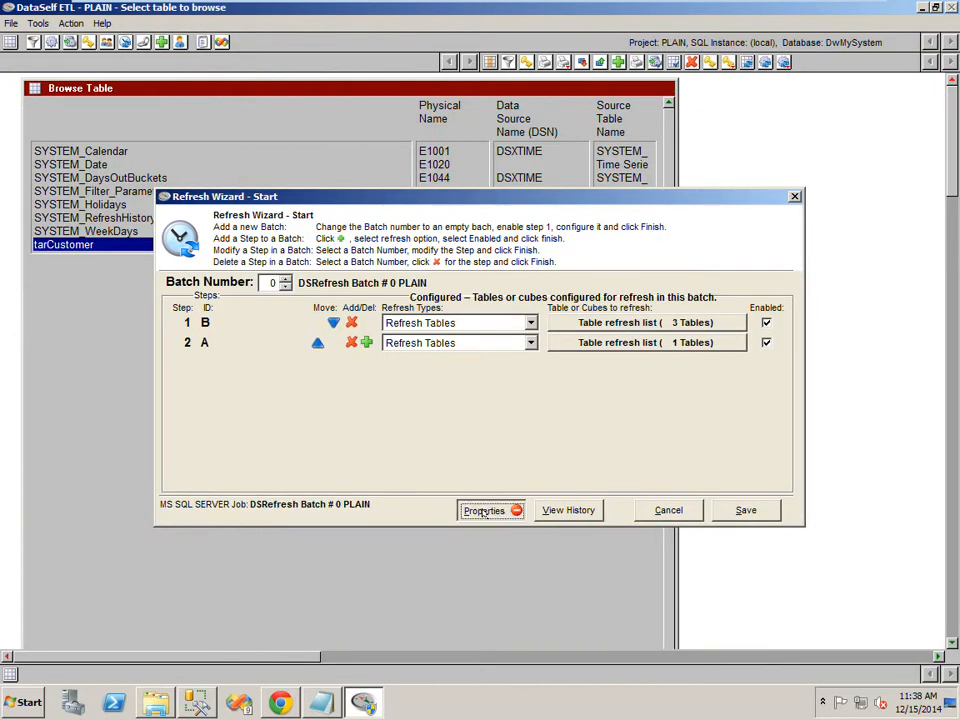
pyautogui.click(484, 511)
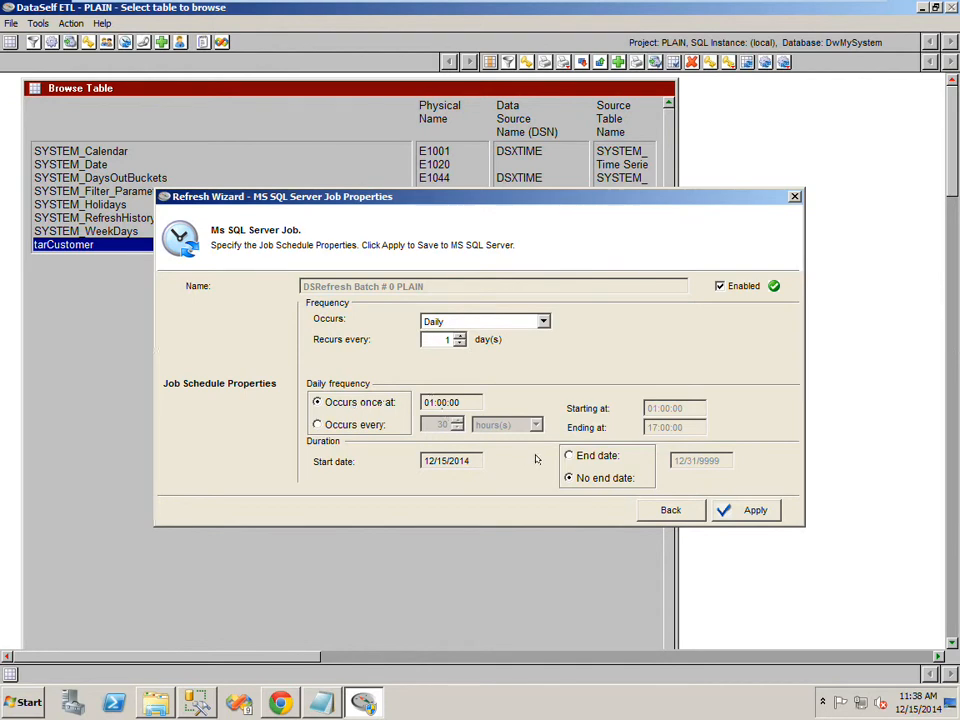
pyautogui.click(742, 510)
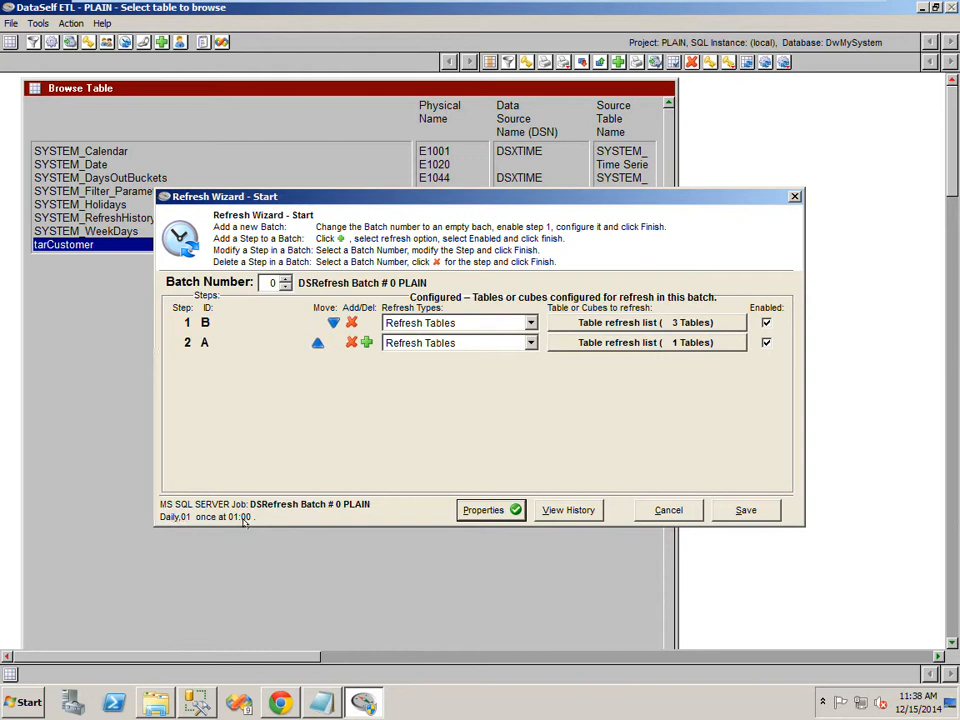
# - Refresh the SQL Server Agent jobs list in SQL Server Management Studio to check for the refresh job
pyautogui.click(197, 697)
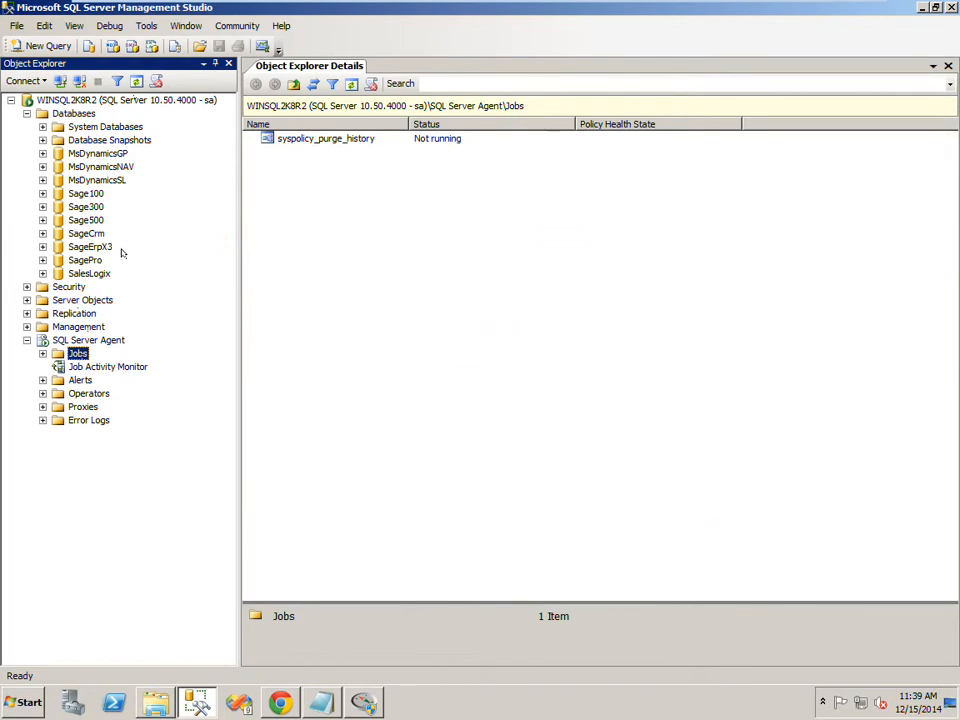
pyautogui.click(136, 81)
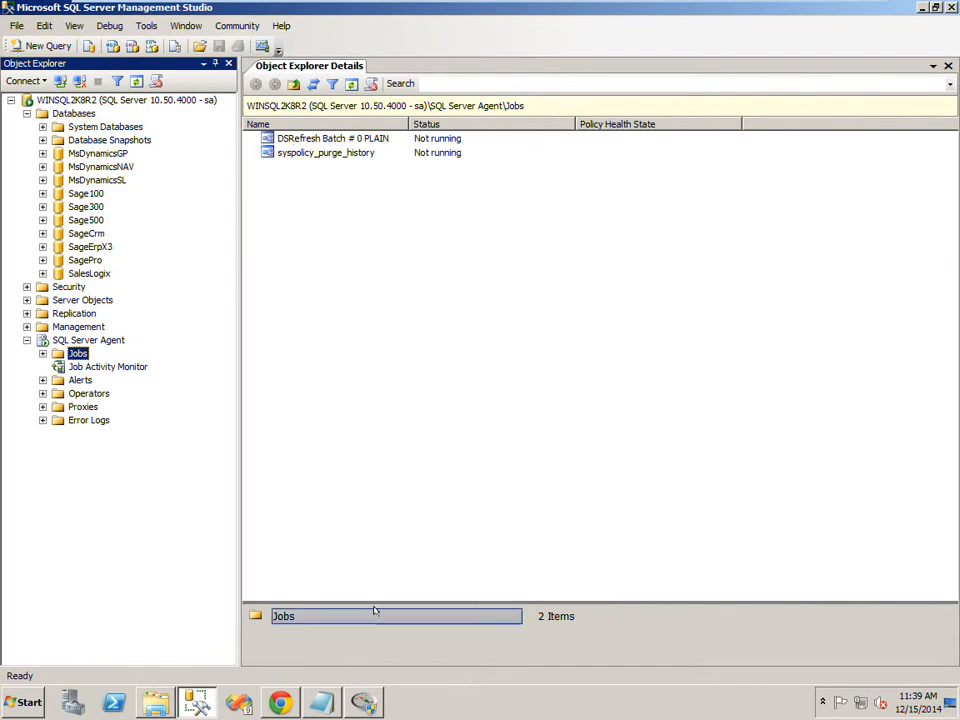
# - Close the Refresh Wizard and exit DataSelf ETL
pyautogui.click(361, 706)
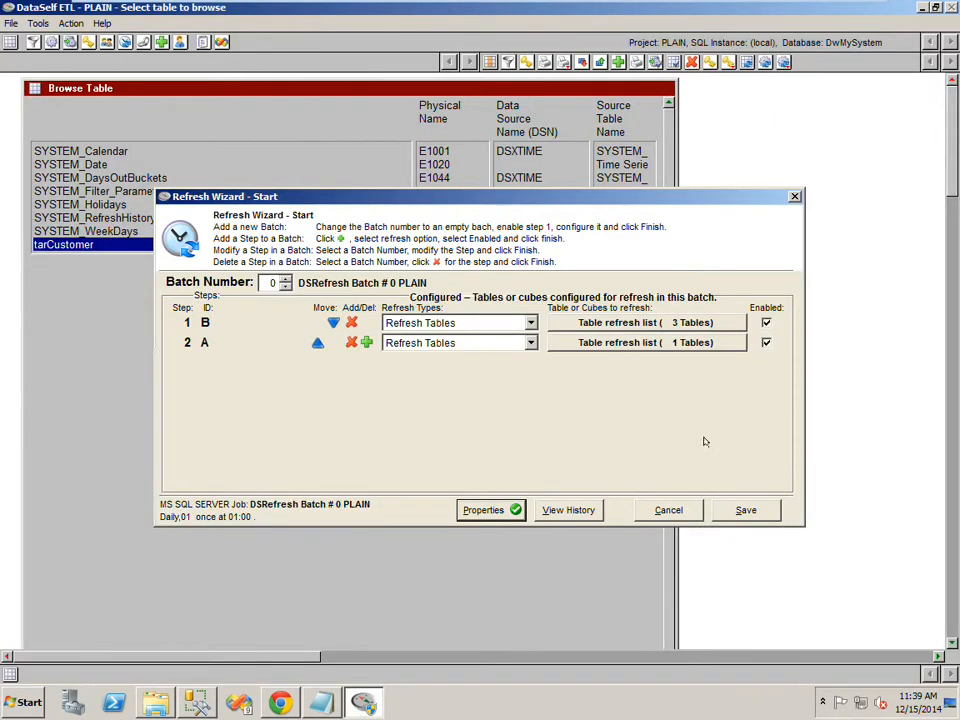
pyautogui.click(795, 195)
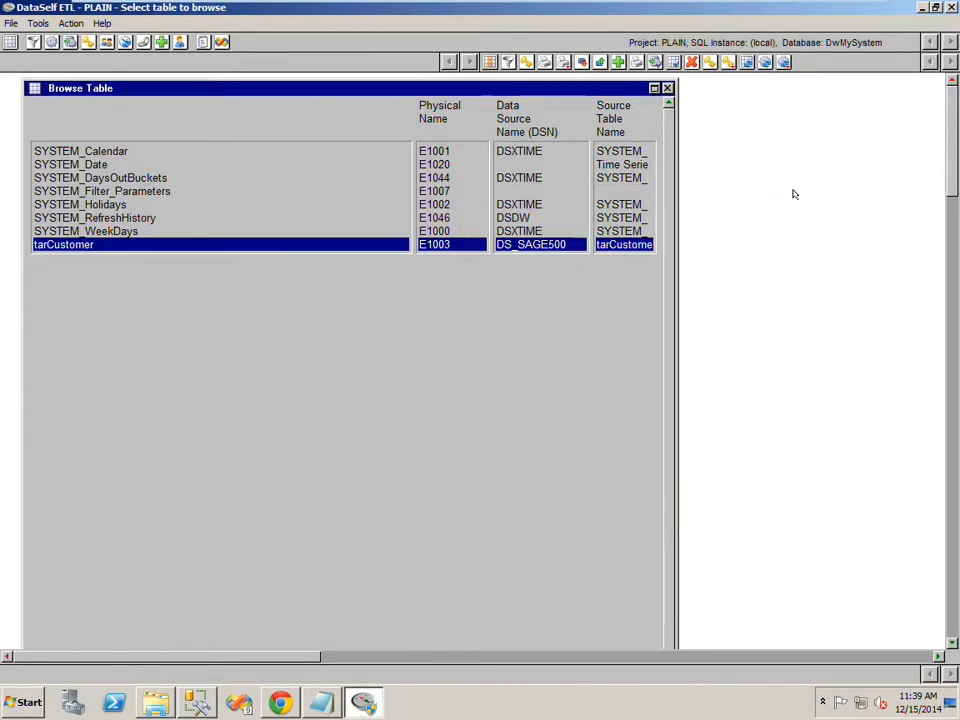
pyautogui.click(951, 7)
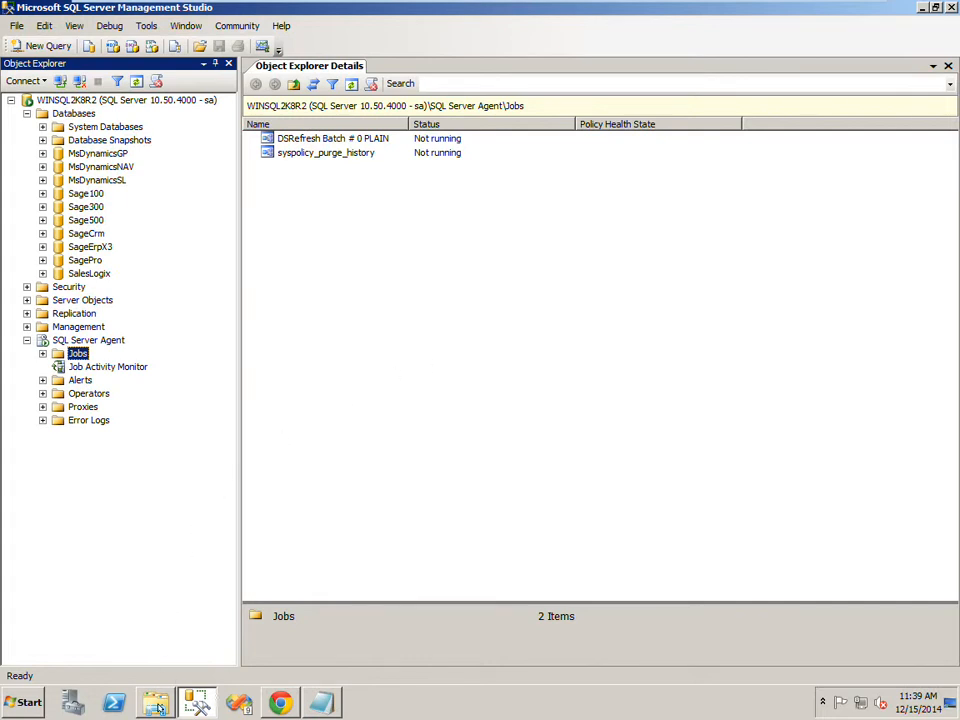
# - Run the DSRefresh Batch # 0 PLAIN shortcut from the DataSelf ETL folder under Program Files (x86), allowing it to make changes
pyautogui.click(155, 703)
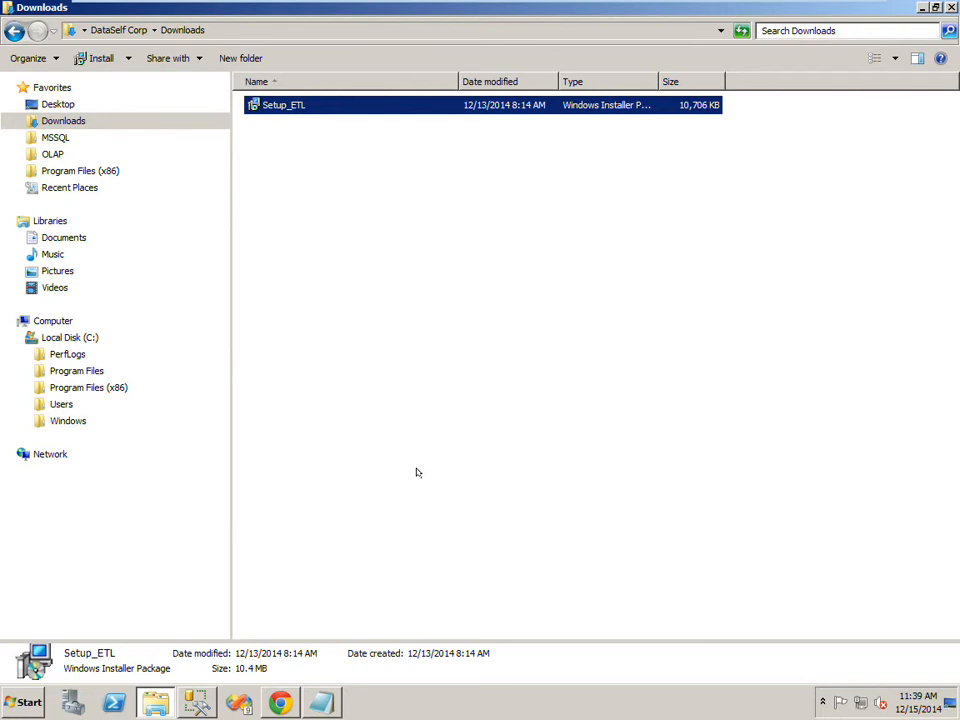
pyautogui.click(72, 172)
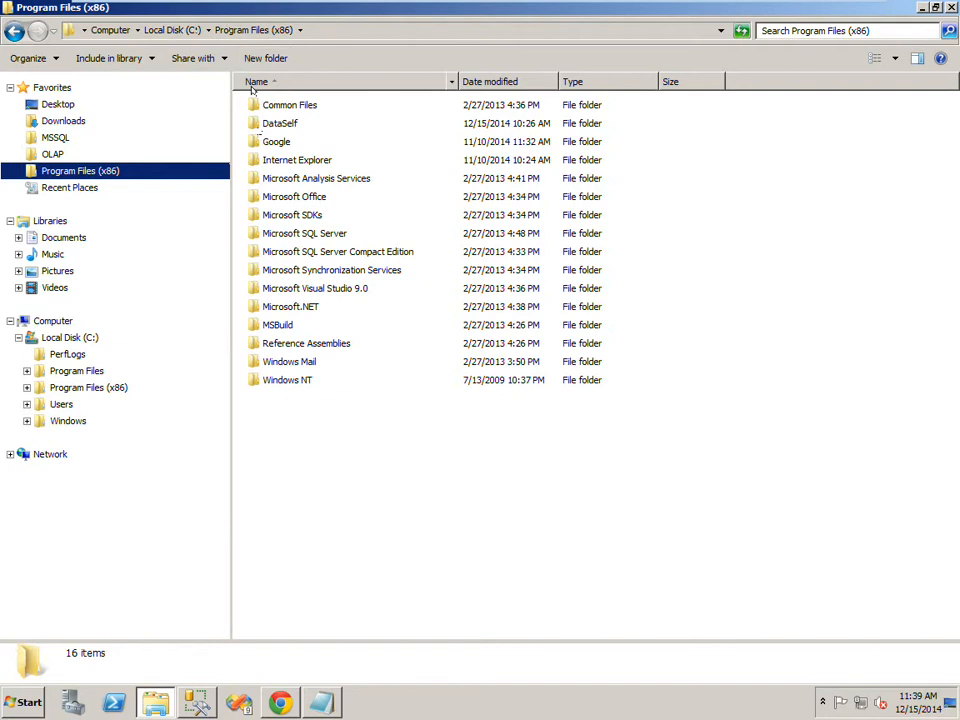
pyautogui.doubleClick(252, 122)
pyautogui.doubleClick(251, 104)
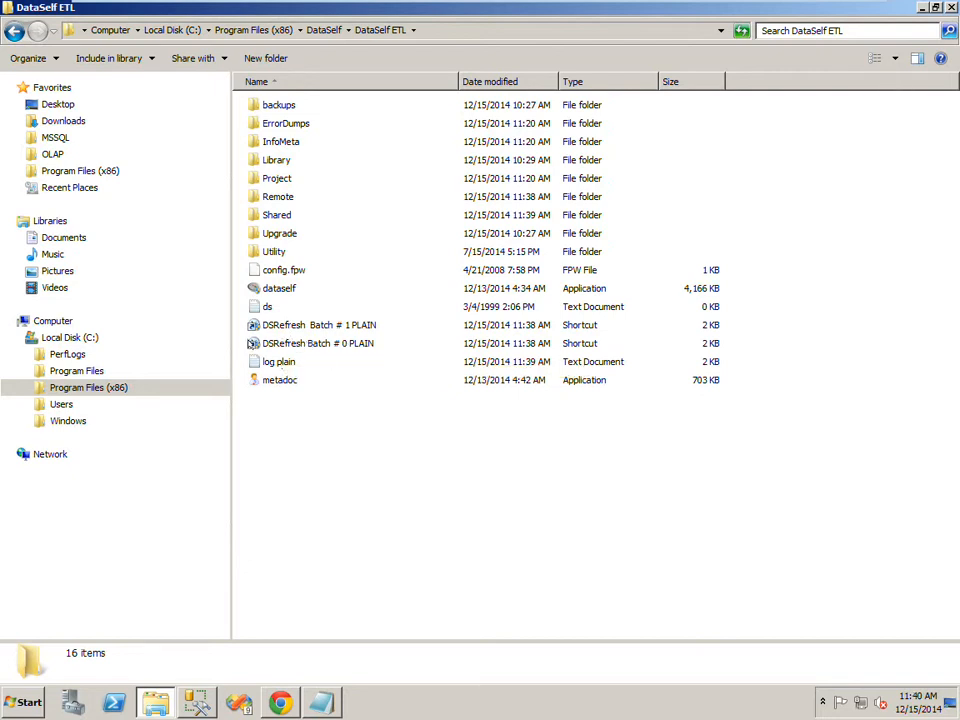
pyautogui.doubleClick(256, 344)
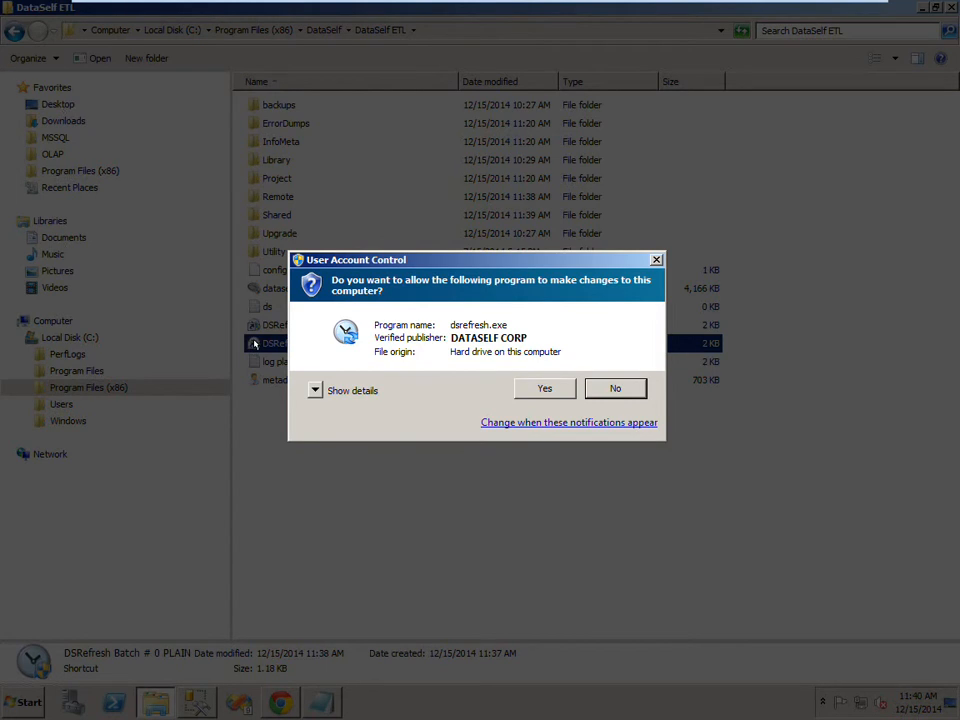
pyautogui.click(540, 392)
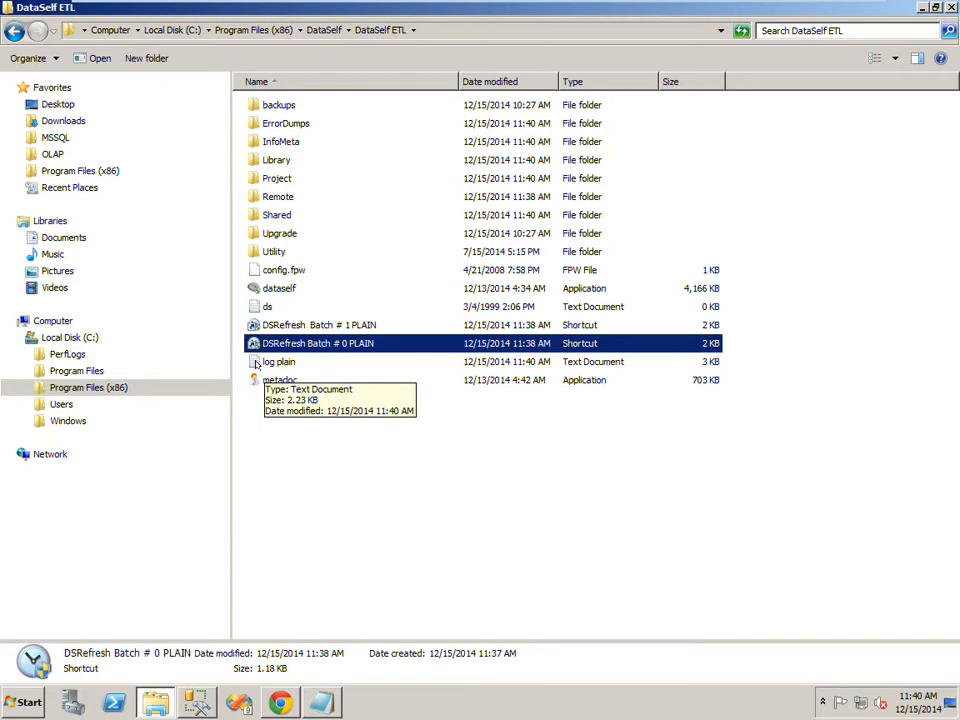
# - Open the log plain file, review the batch refresh entries, and close it
pyautogui.doubleClick(256, 364)
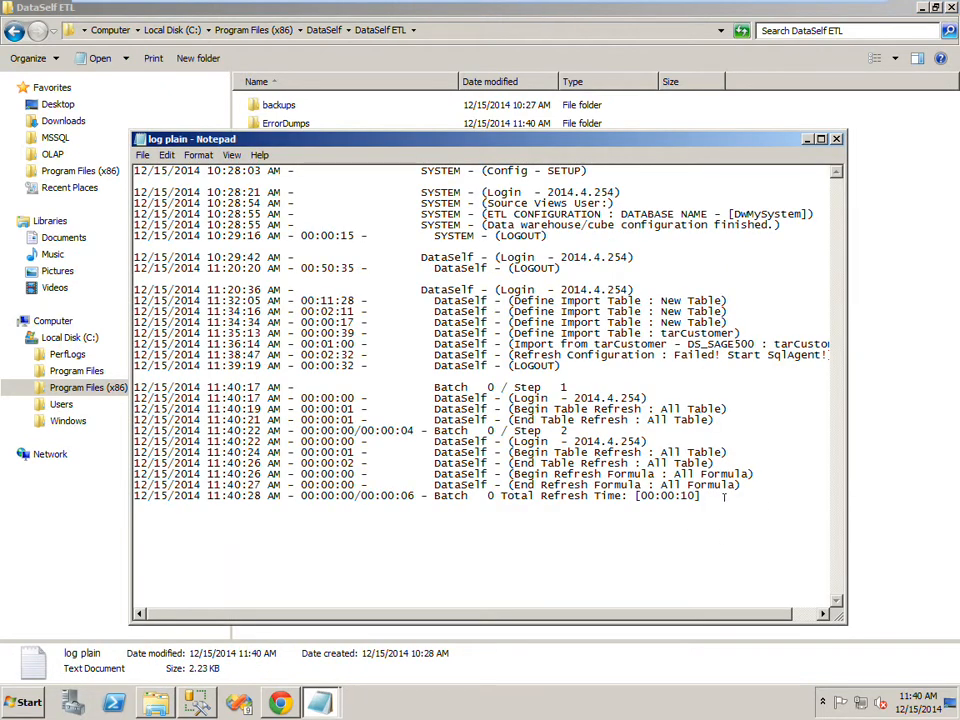
pyautogui.moveTo(702, 495); pyautogui.dragTo(489, 474)
pyautogui.moveTo(226, 430); pyautogui.dragTo(135, 388)
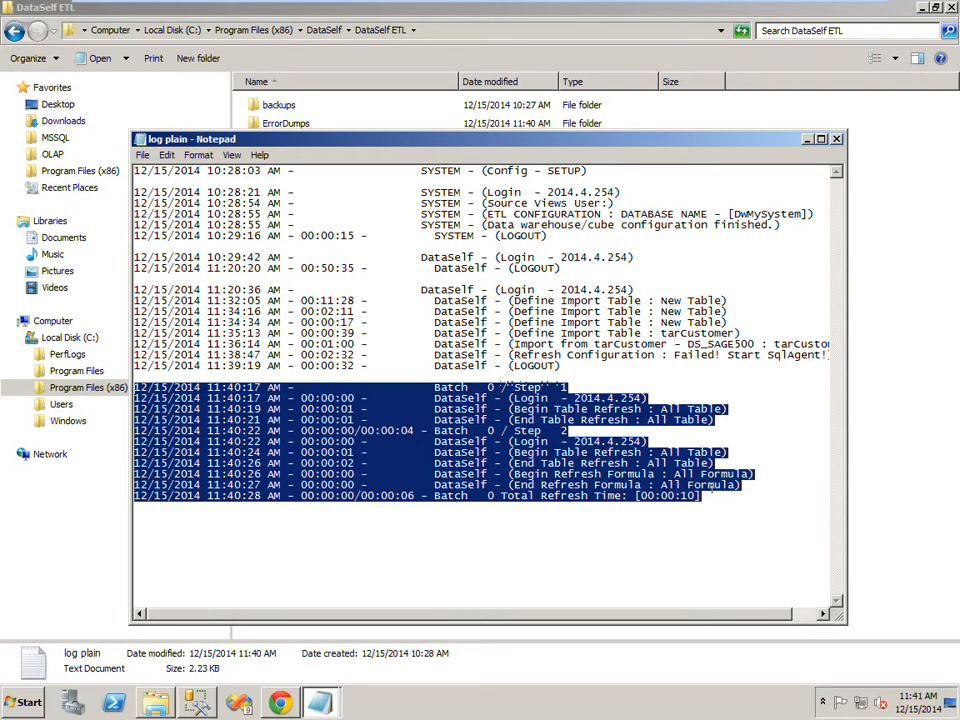
pyautogui.click(713, 491)
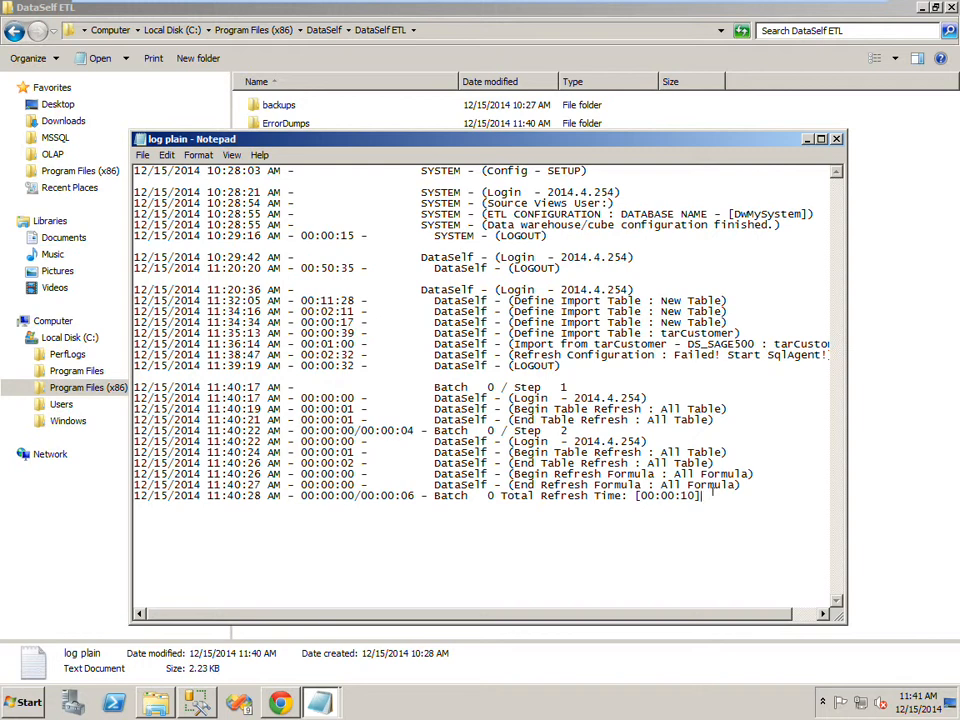
pyautogui.click(835, 139)
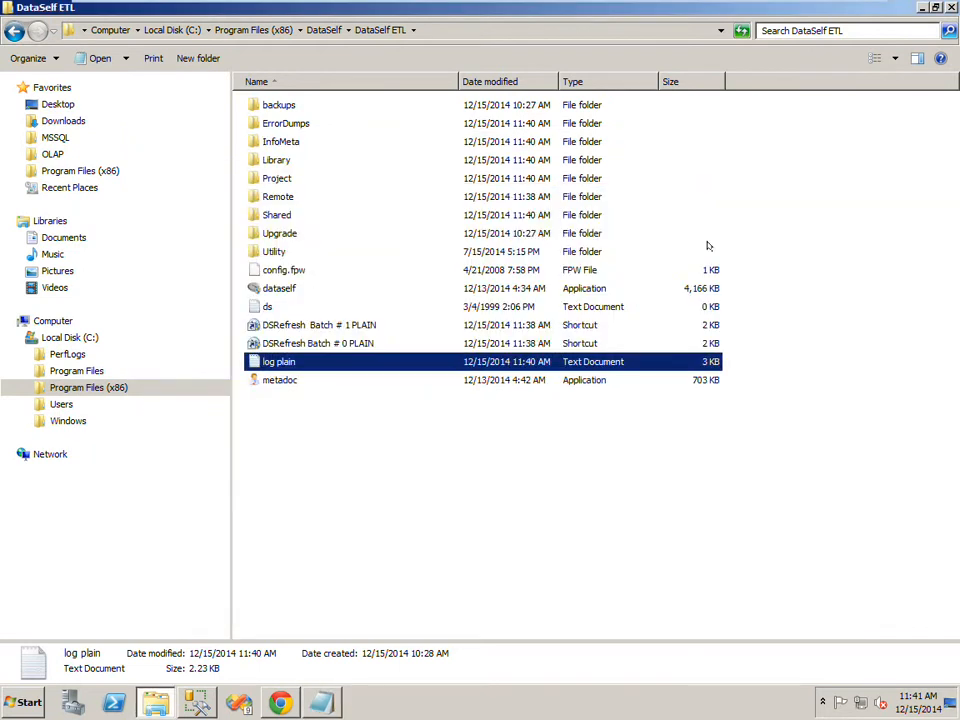
# - Relaunch the DataSelf ETL application and log in with the remembered user to the PLAIN project
pyautogui.click(254, 288)
pyautogui.doubleClick(254, 288)
pyautogui.click(520, 389)
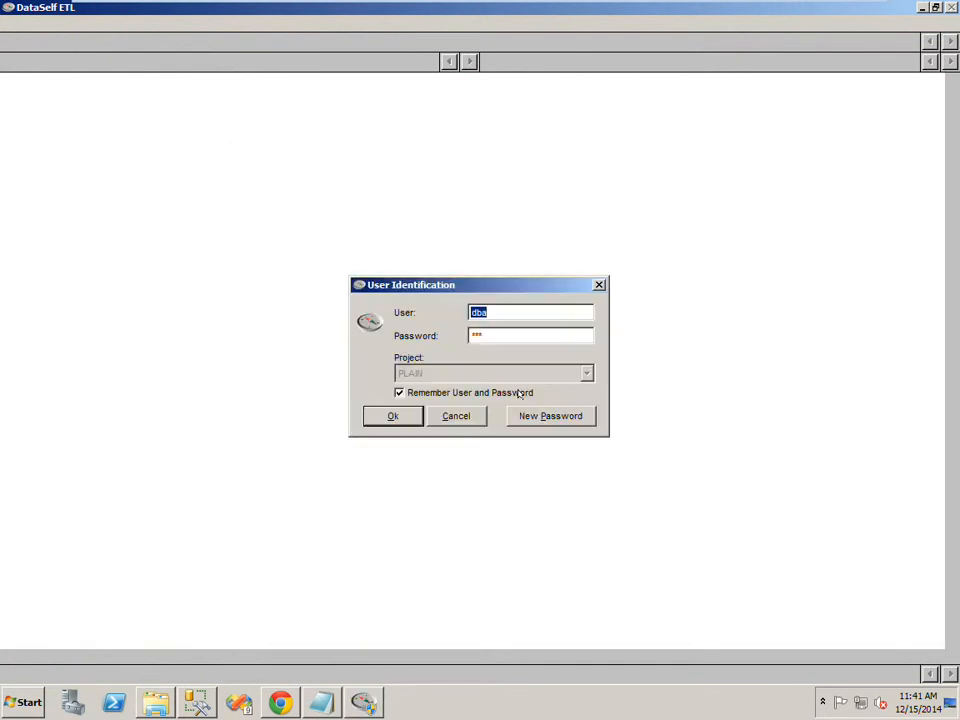
pyautogui.click(400, 417)
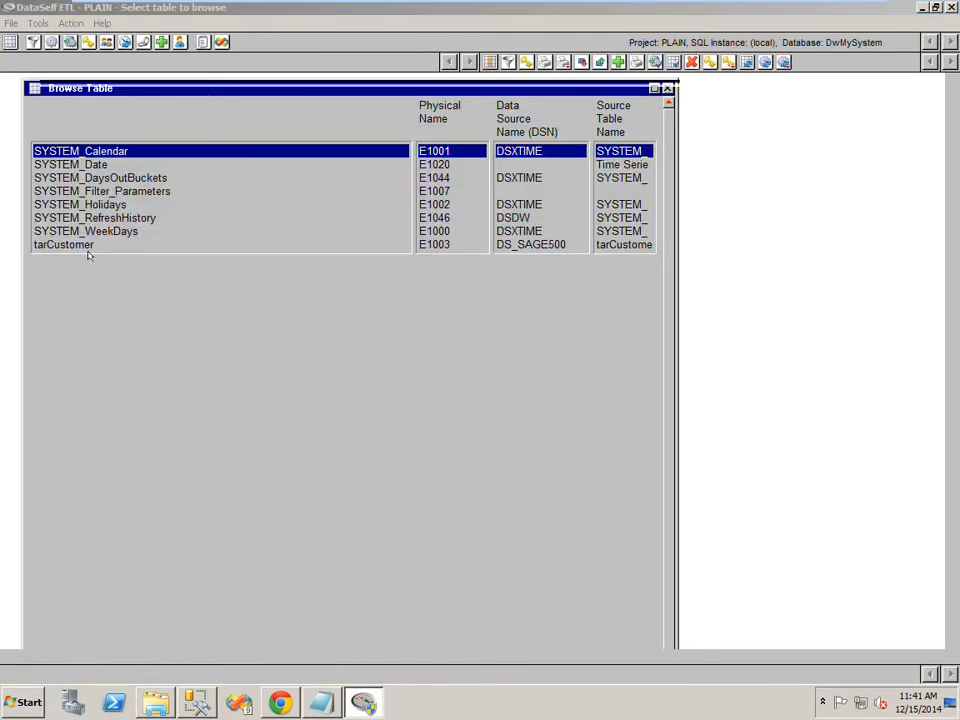
# - Preview the refreshed tarCustomer table, then exit DataSelf ETL and return to SQL Server Management Studio
pyautogui.doubleClick(77, 247)
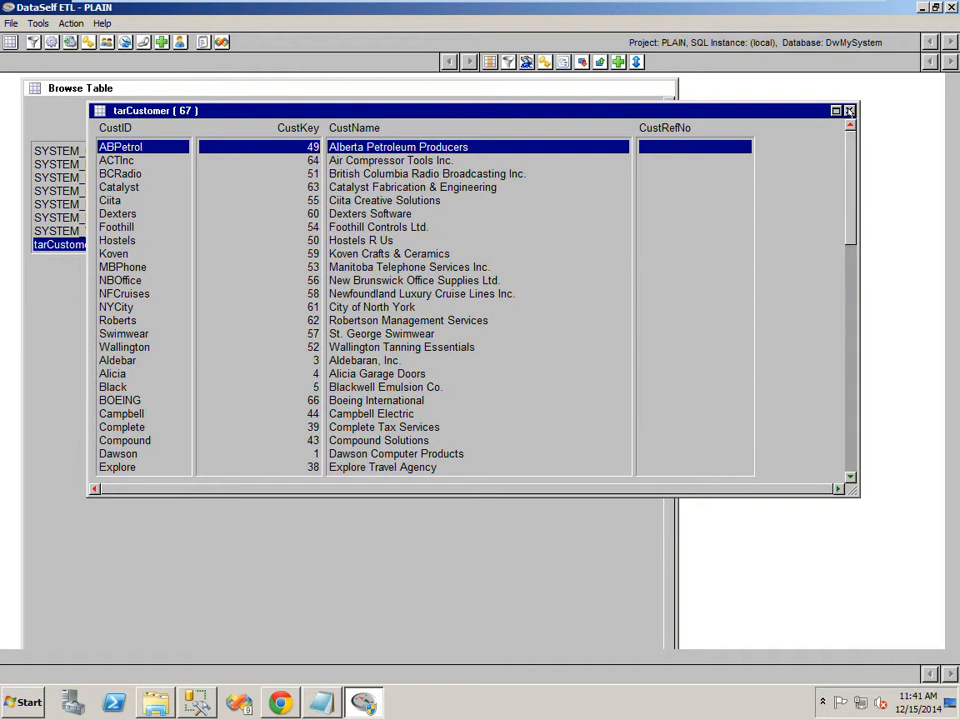
pyautogui.click(848, 111)
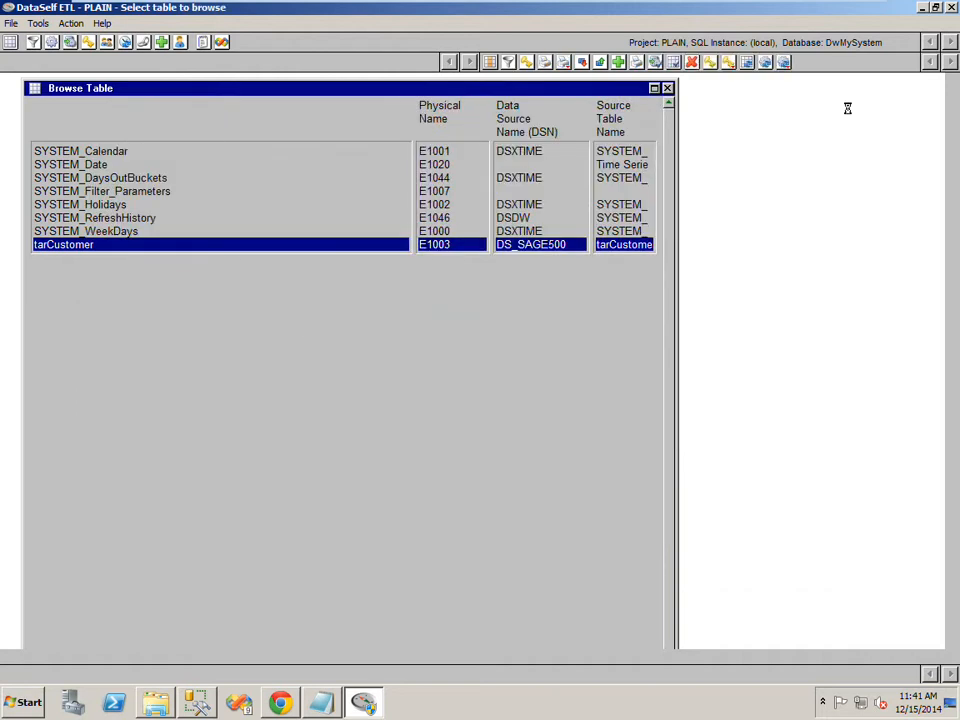
pyautogui.click(951, 8)
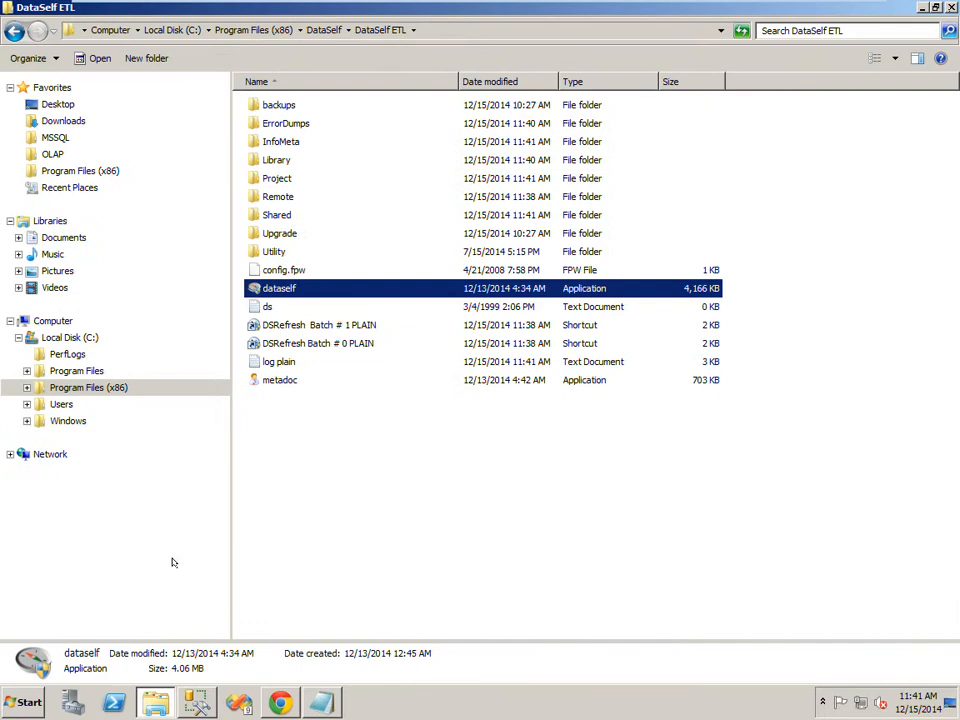
pyautogui.click(197, 702)
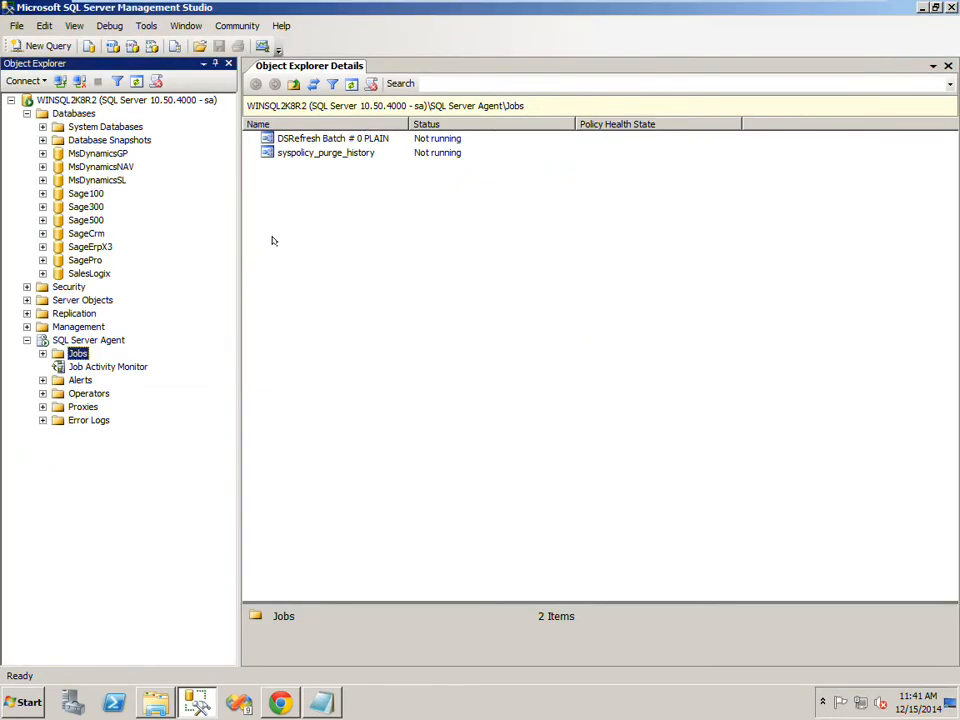